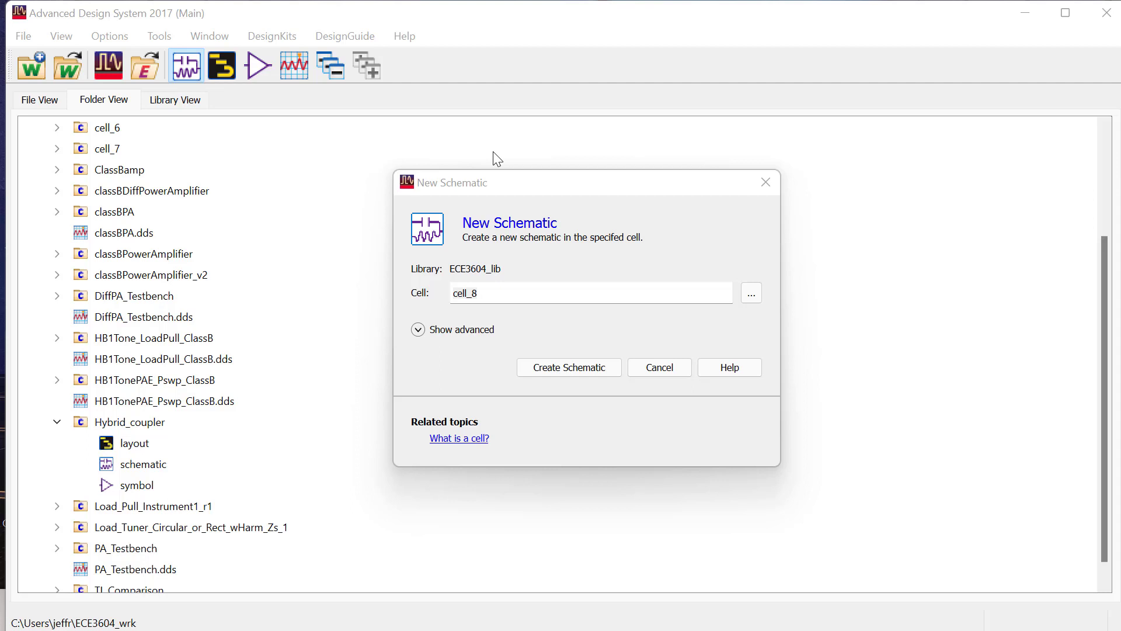
- Rename the new schematic cell to coupler_tb and create it in ECE3604_lib
double_click(520, 297)
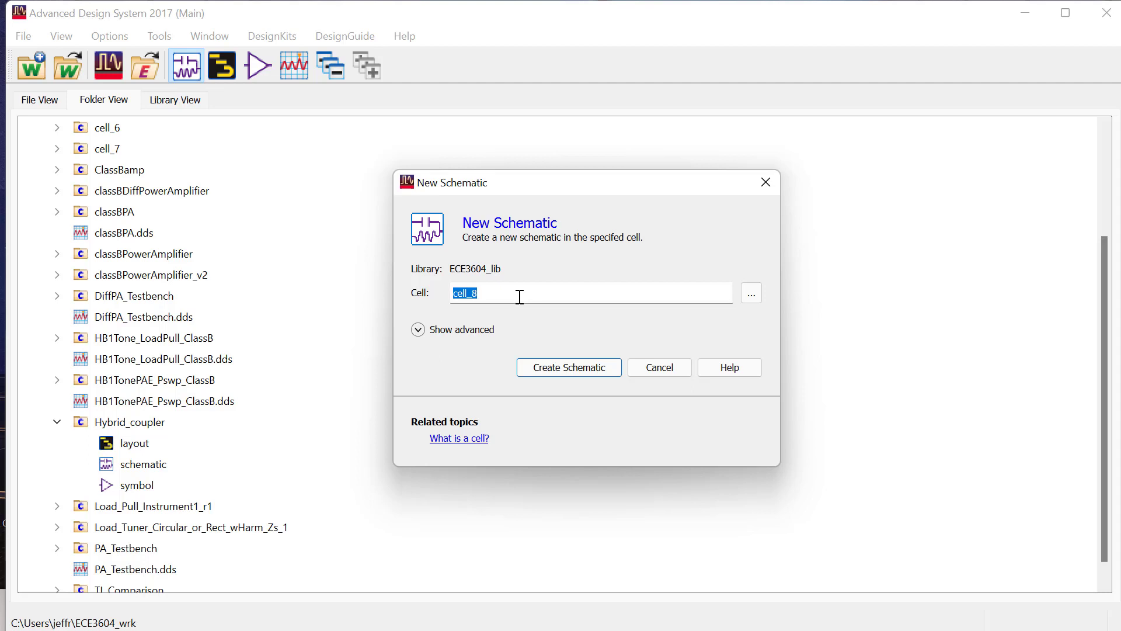
type("coupler")
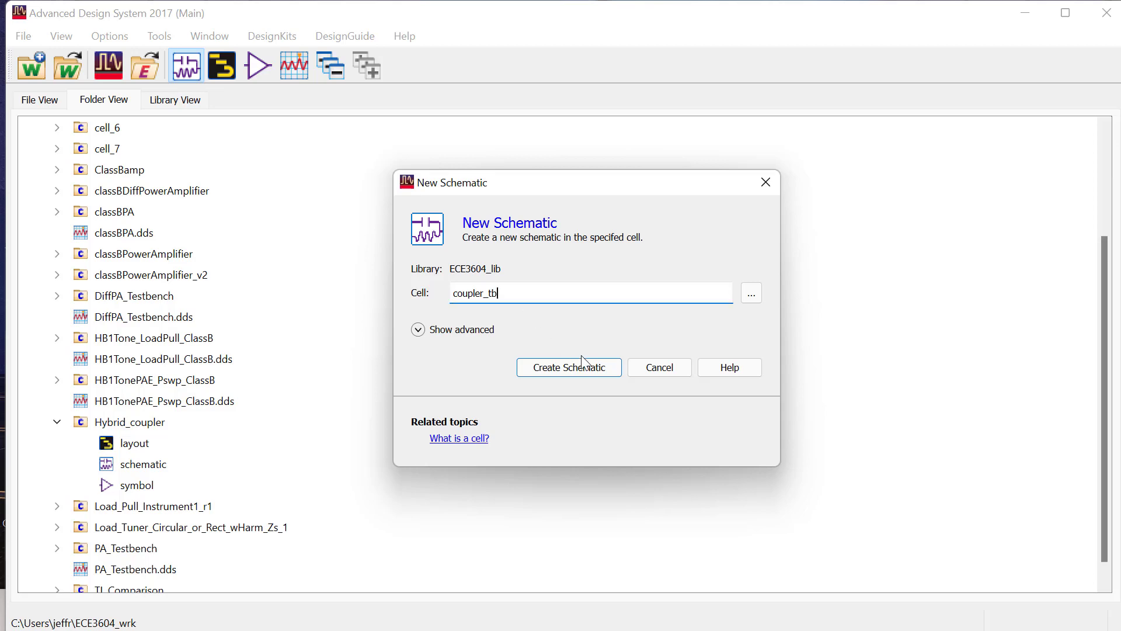
left_click(589, 368)
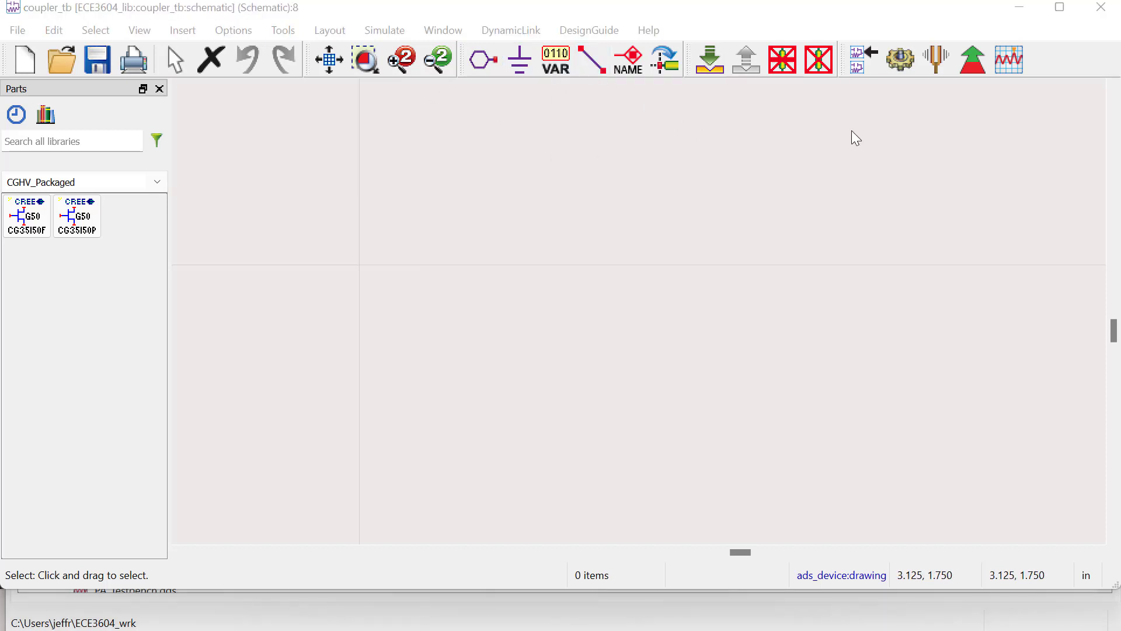
- Place the Hybrid_coupler X1 from the workspace libraries and move it up and left
left_click(183, 32)
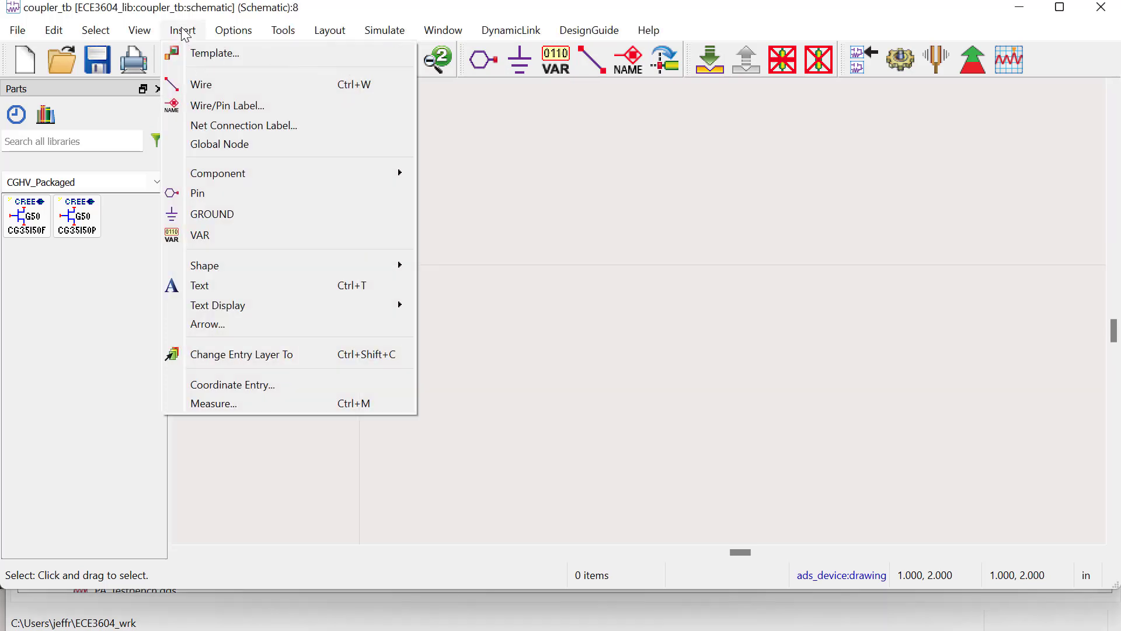
mouse_move(260, 176)
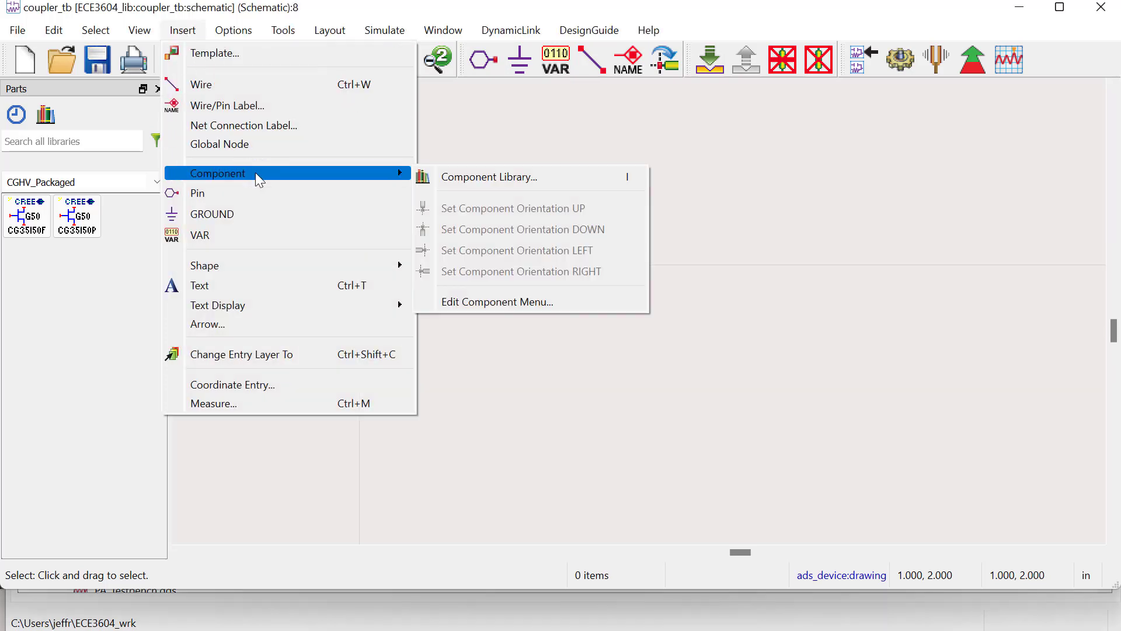
left_click(465, 177)
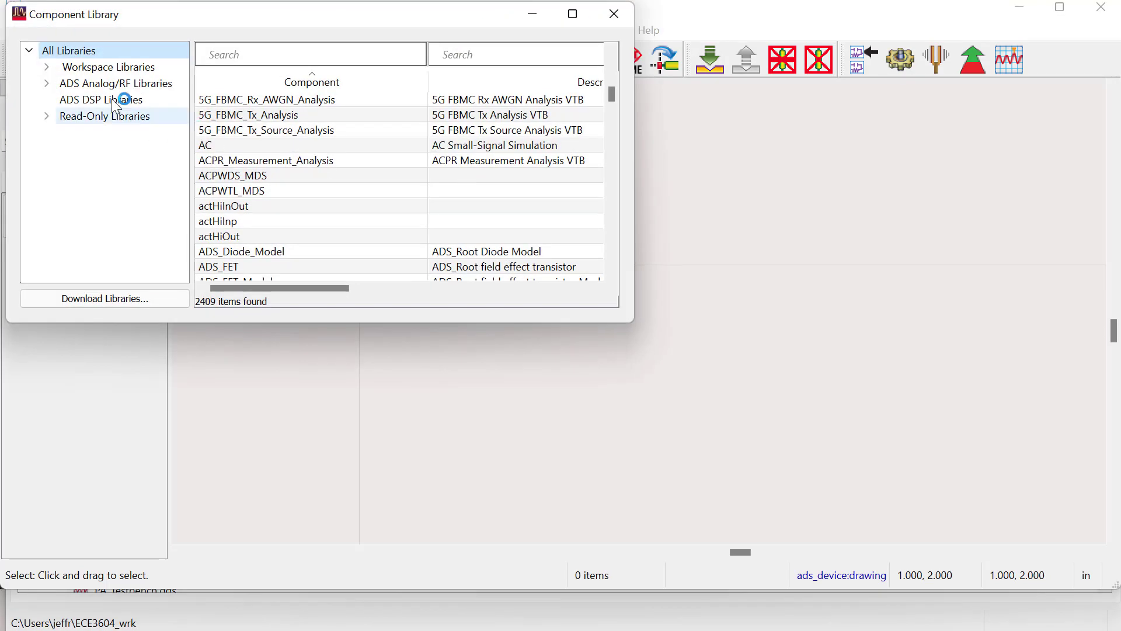
left_click(123, 66)
scroll(262, 184, "down", 3)
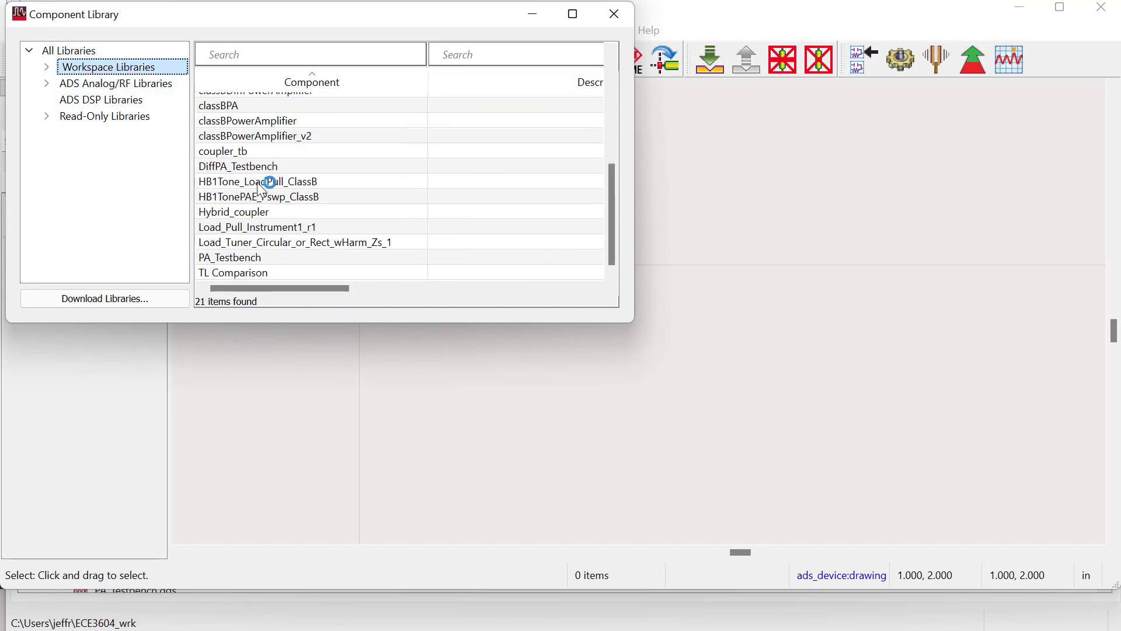
left_click(251, 213)
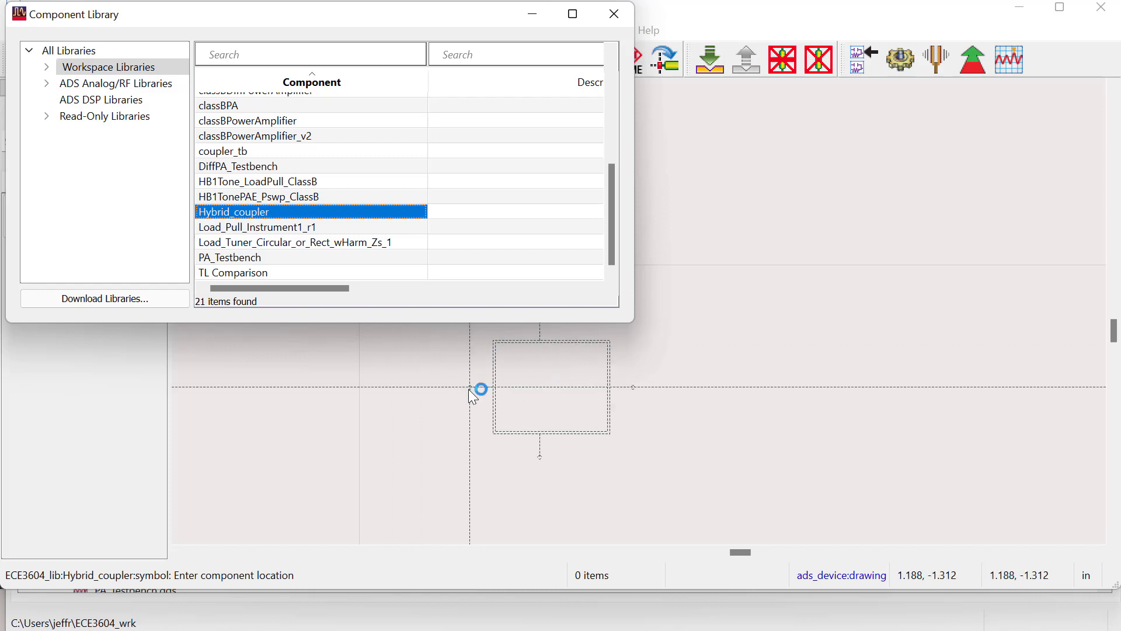
left_click(500, 394)
key("Escape")
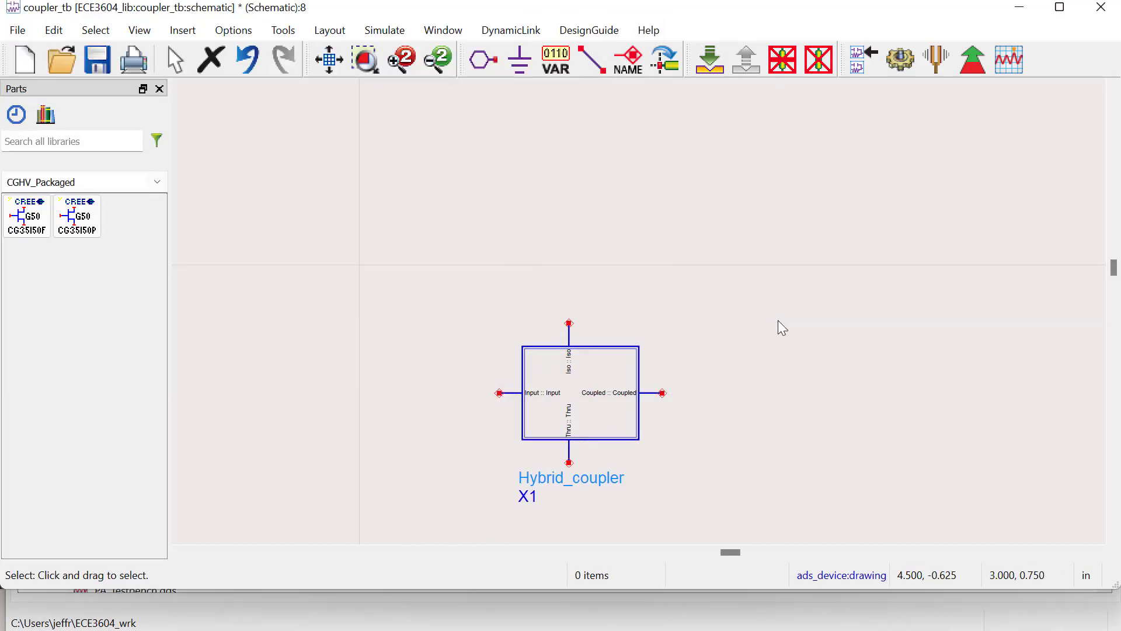
left_click_drag(538, 375, 495, 281)
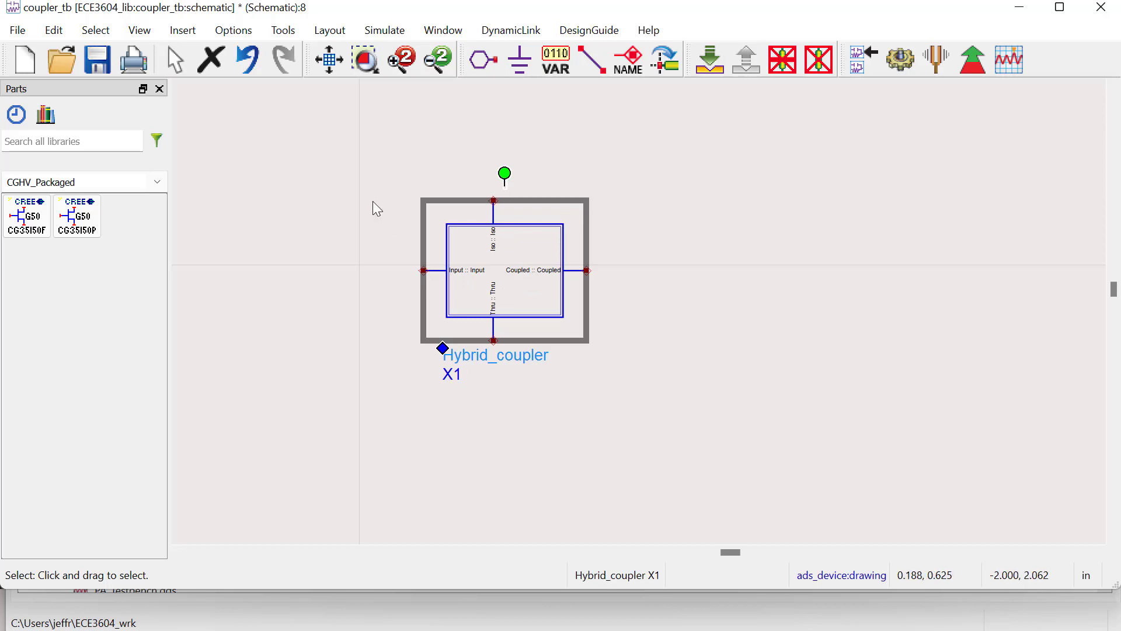
- Place an S-parameter simulation controller SP1 below right of the coupler
left_click(242, 197)
left_click(157, 182)
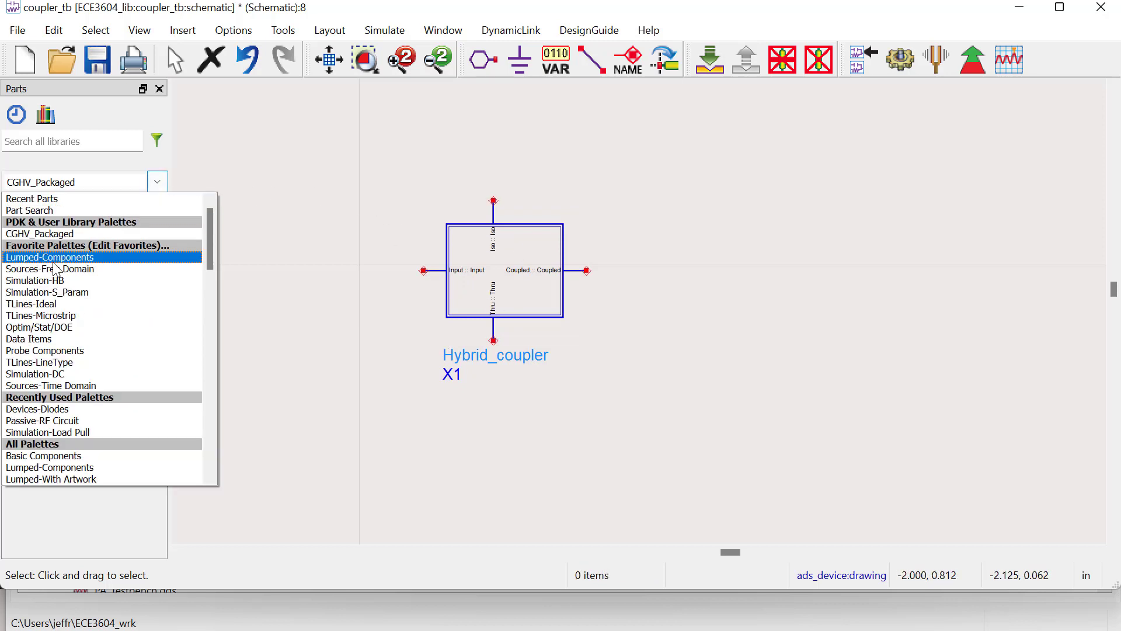
left_click(66, 292)
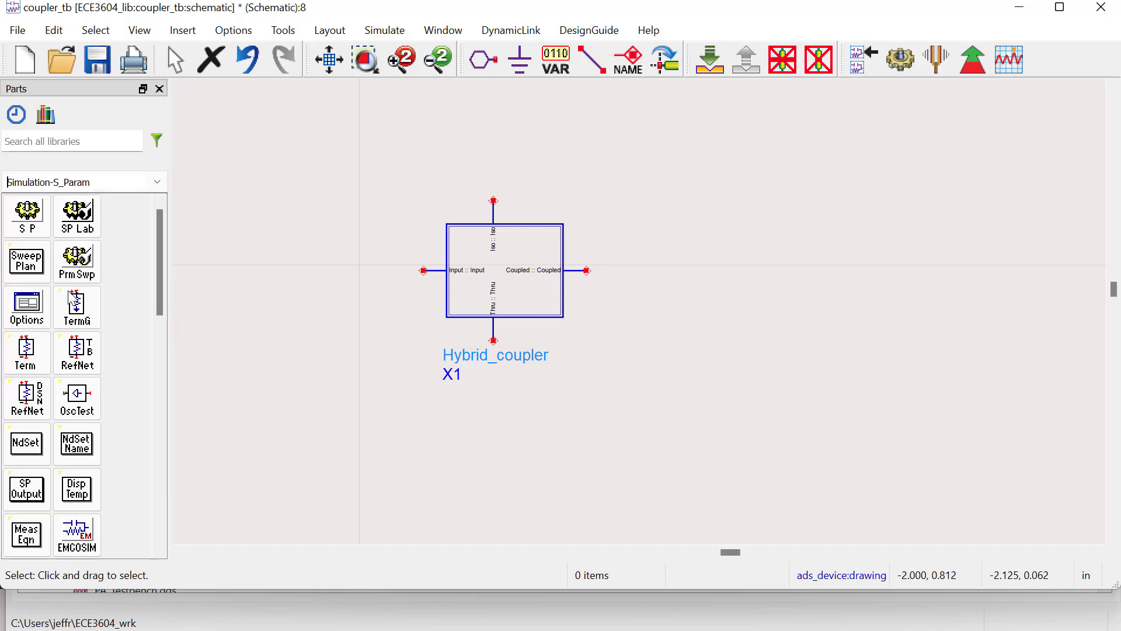
left_click(28, 216)
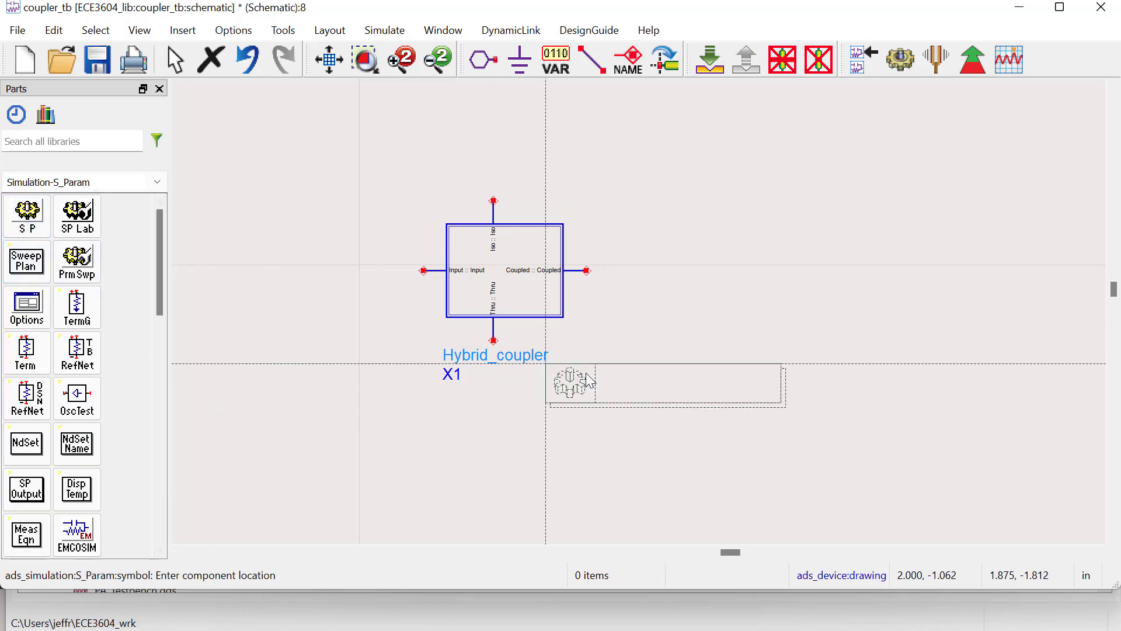
left_click(642, 355)
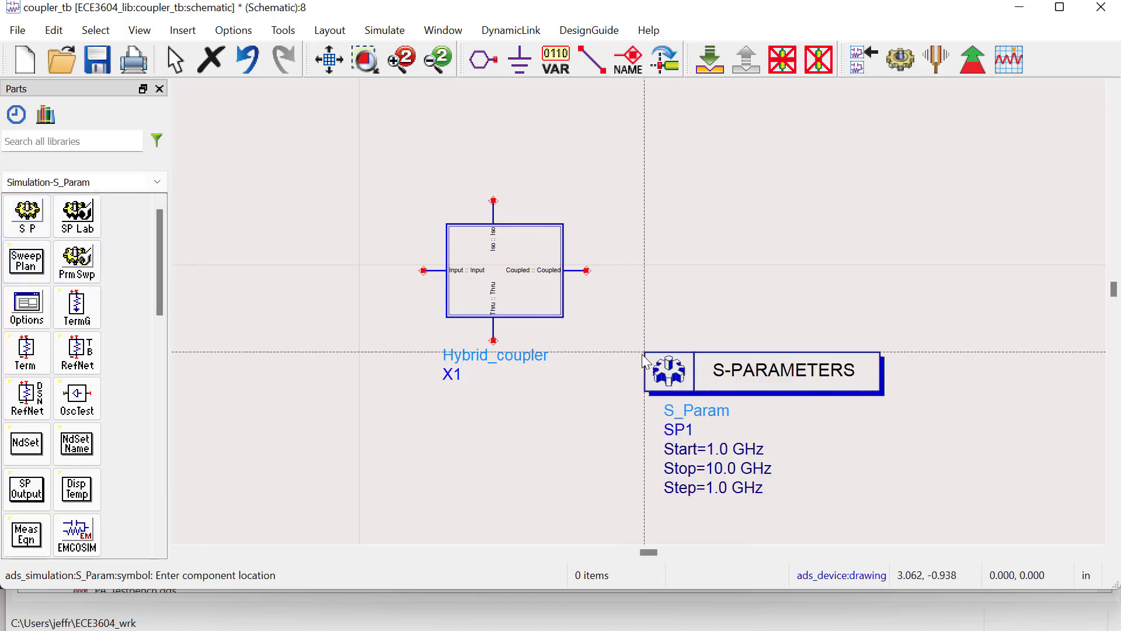
key("Escape")
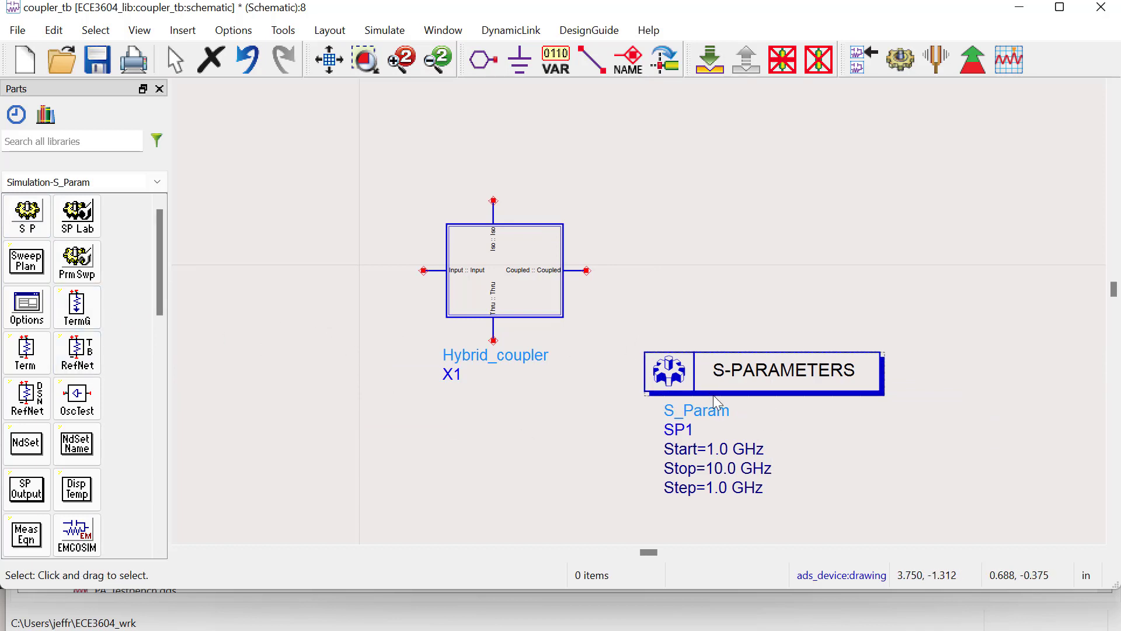
- Set SP1's sweep to Center 3 GHz, Span 5 GHz and Step-size 0.1 GHz
double_click(750, 392)
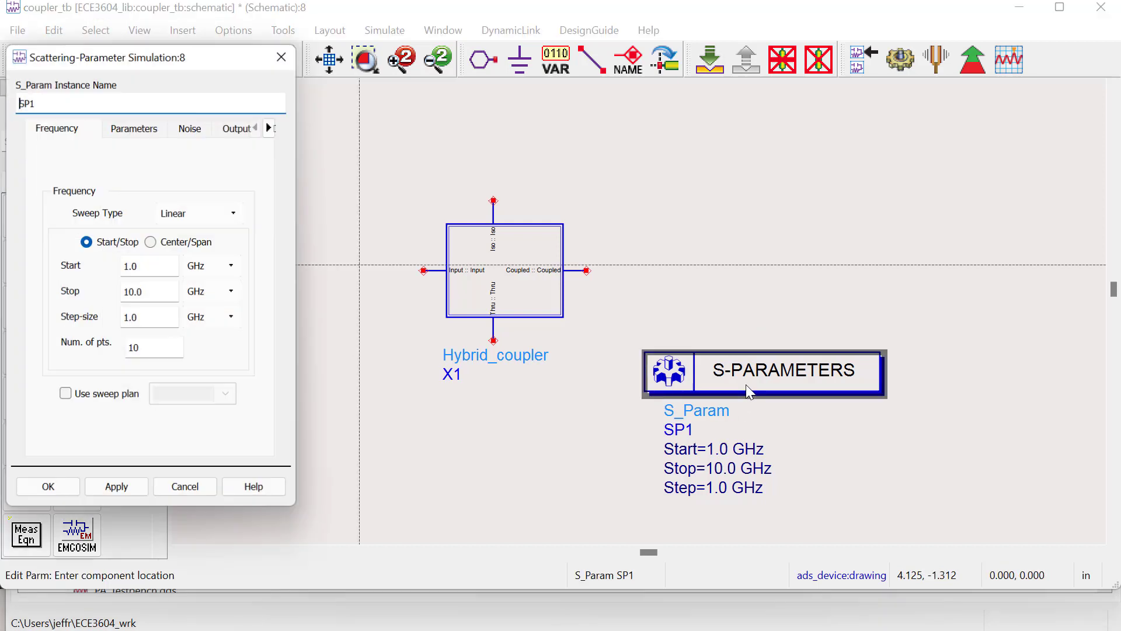
left_click(167, 245)
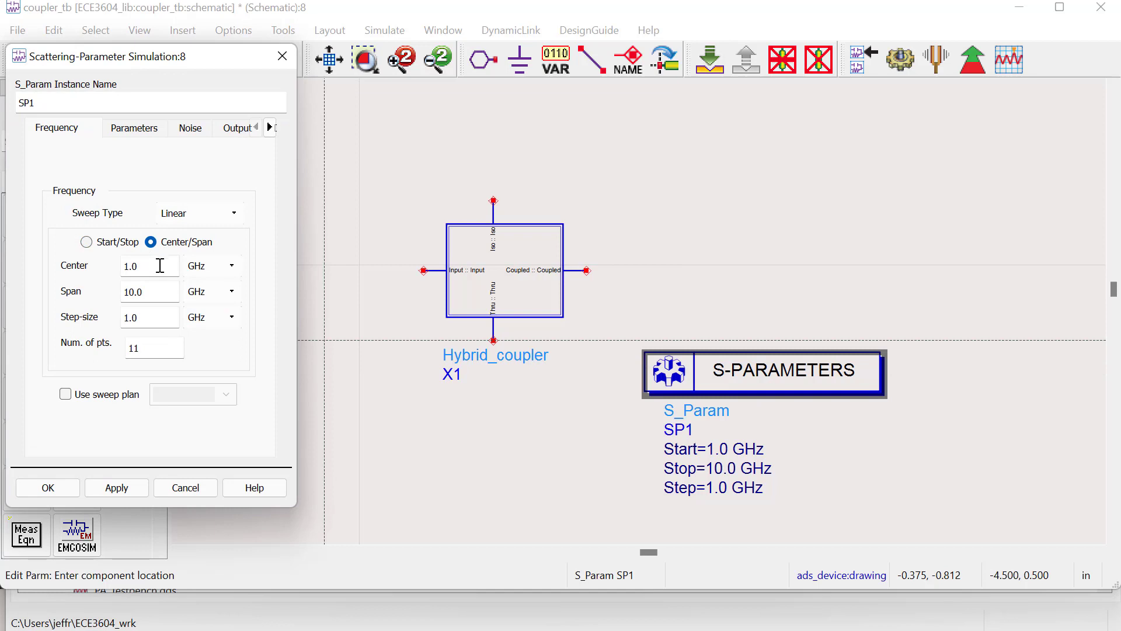
left_click_drag(160, 266, 10, 268)
key("Tab")
type("3")
key("Tab")
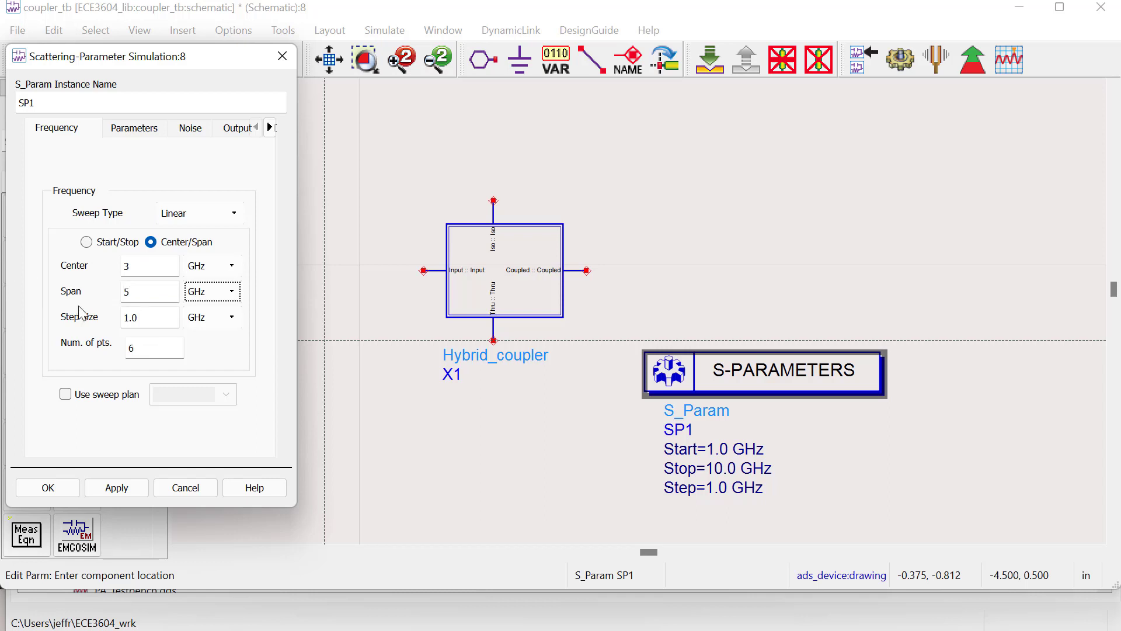
key("Tab")
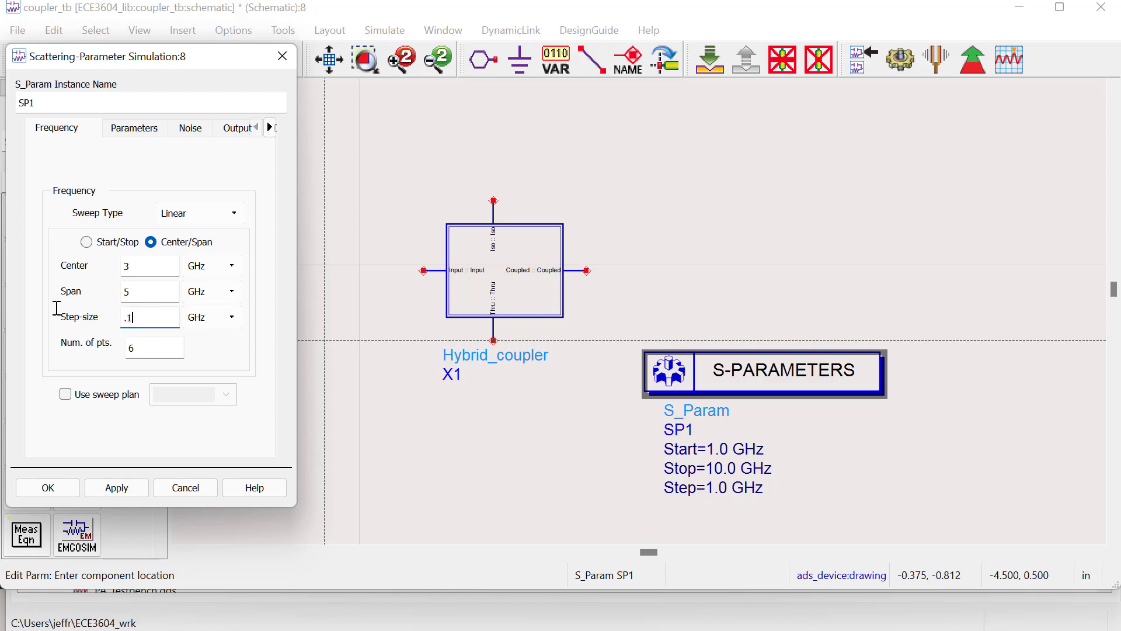
key("Tab")
left_click(47, 487)
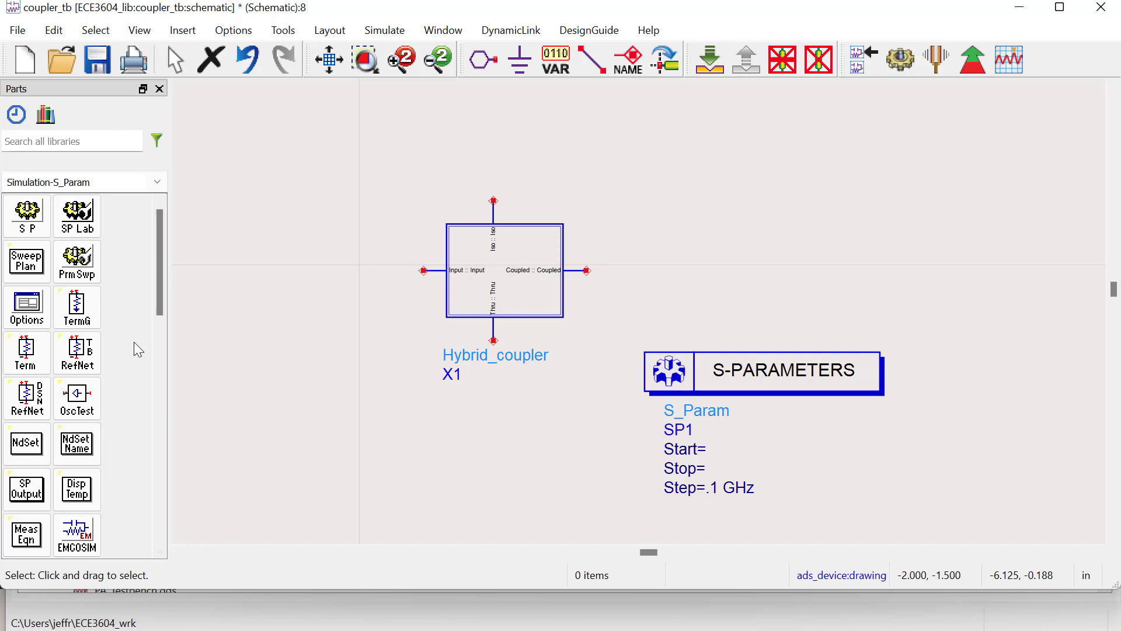
- Place four terminations: Term1 left, Term2 below, Term3 right and Term4 top left of the coupler
left_click(30, 348)
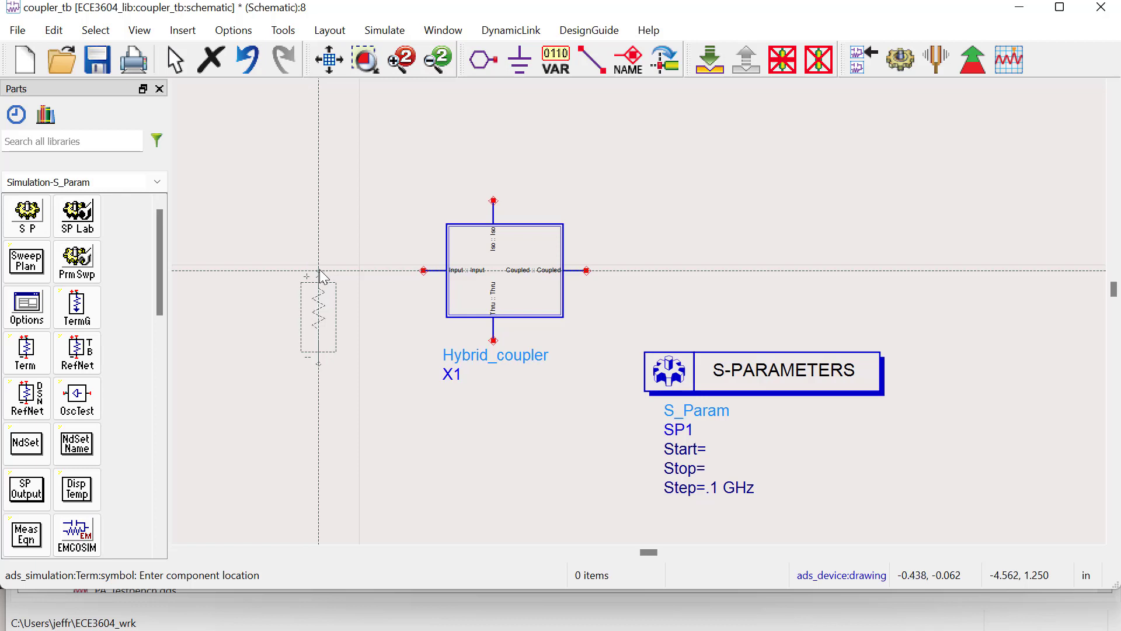
left_click(320, 272)
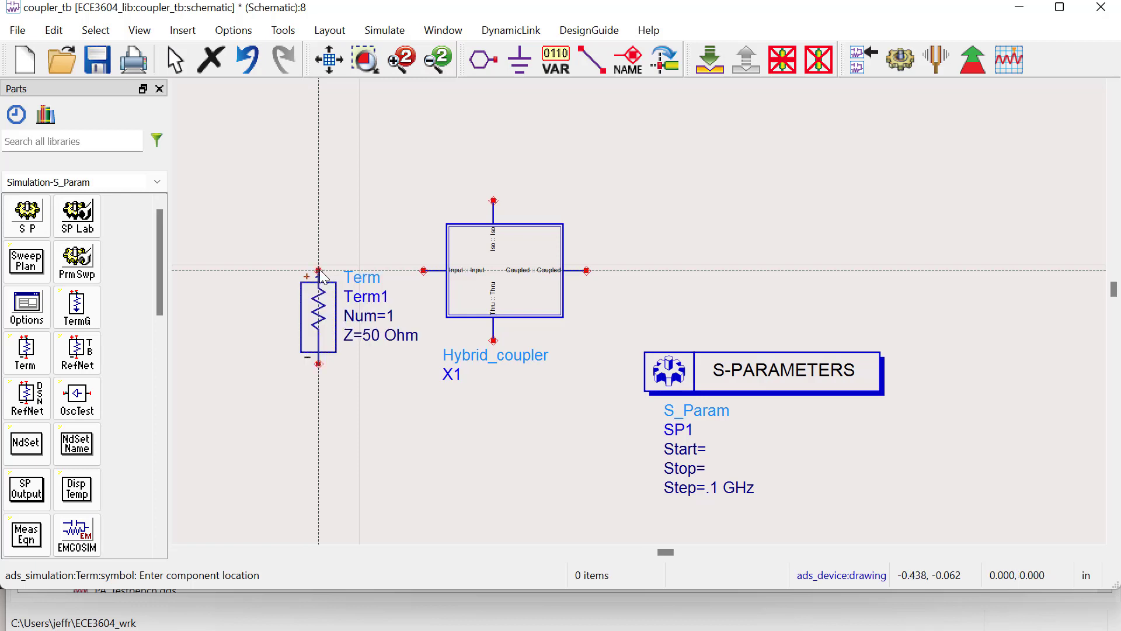
left_click(495, 403)
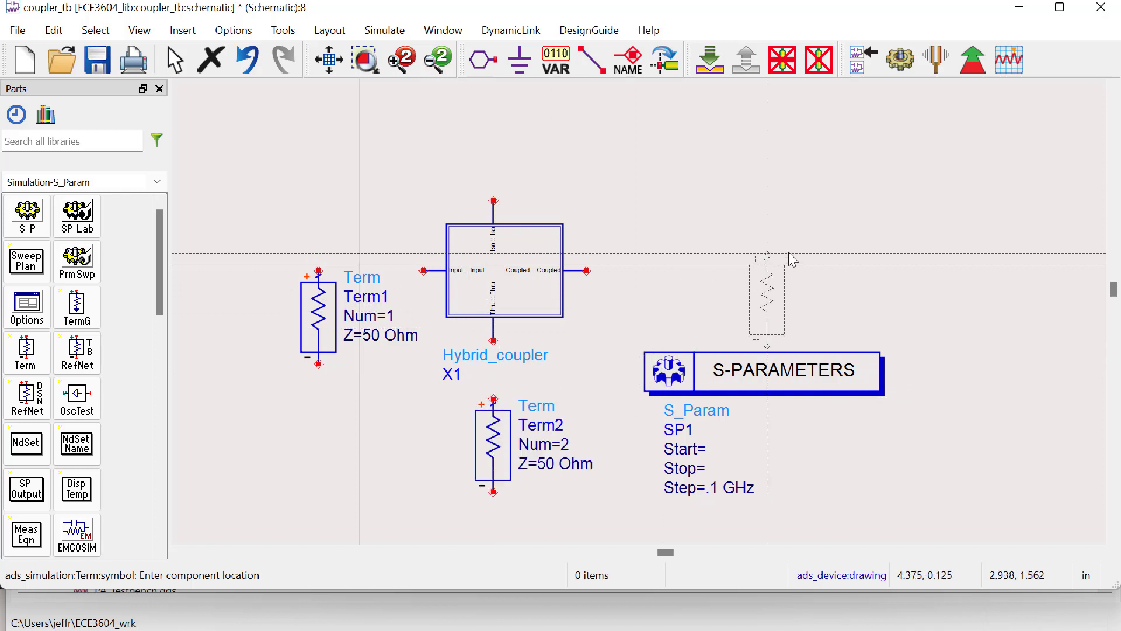
left_click(663, 273)
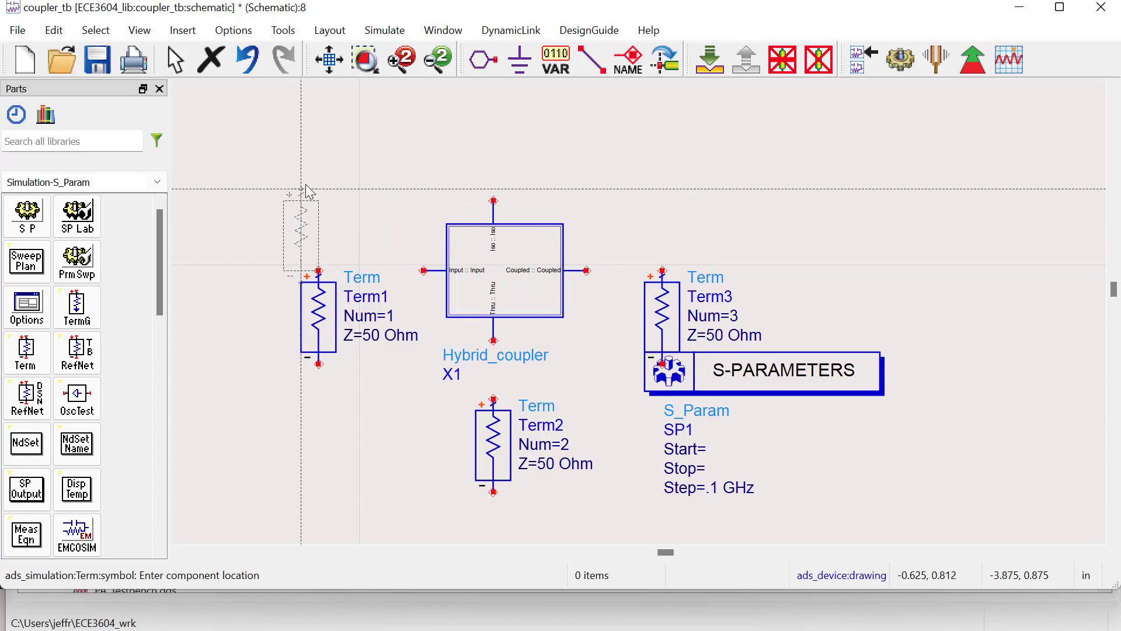
left_click(314, 115)
key("Escape")
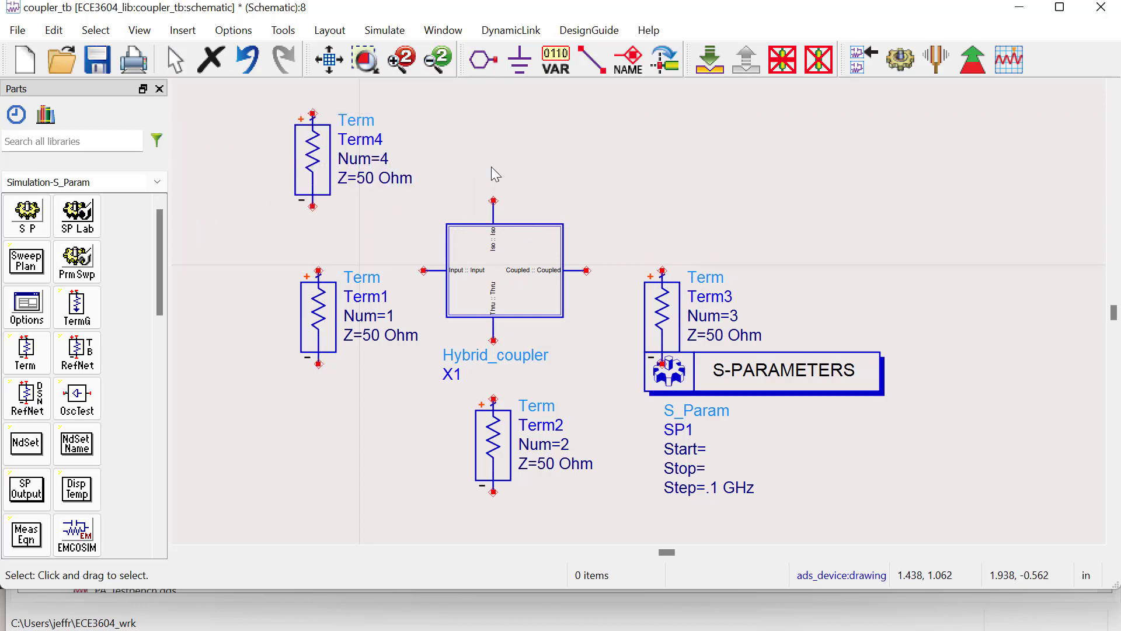
- Put a ground symbol under each of Term1 through Term4
left_click(519, 59)
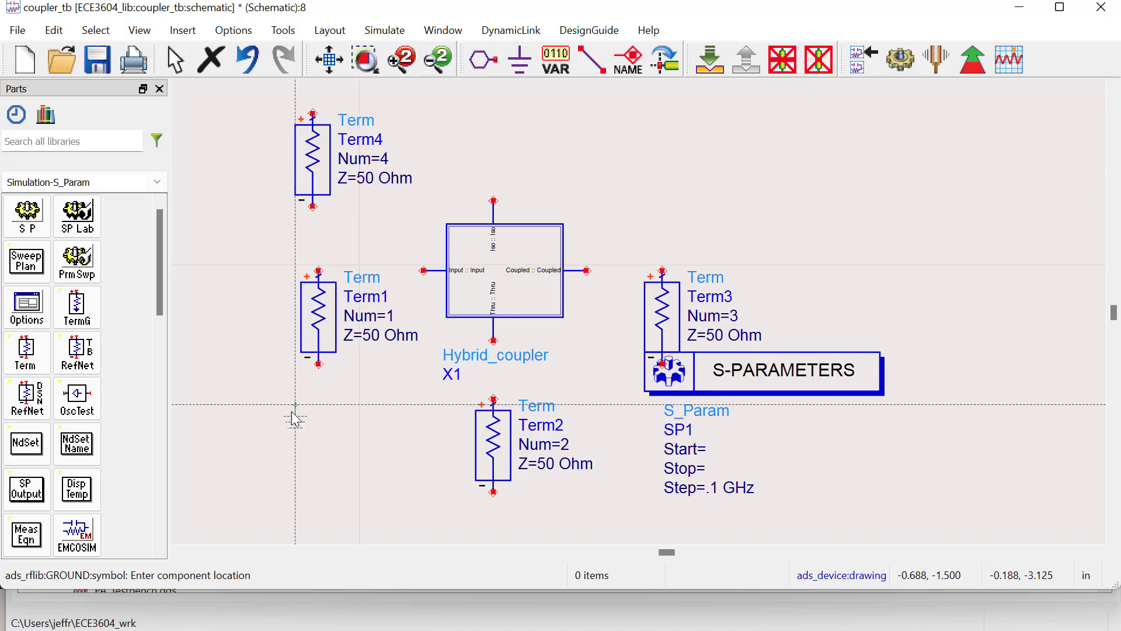
left_click(317, 392)
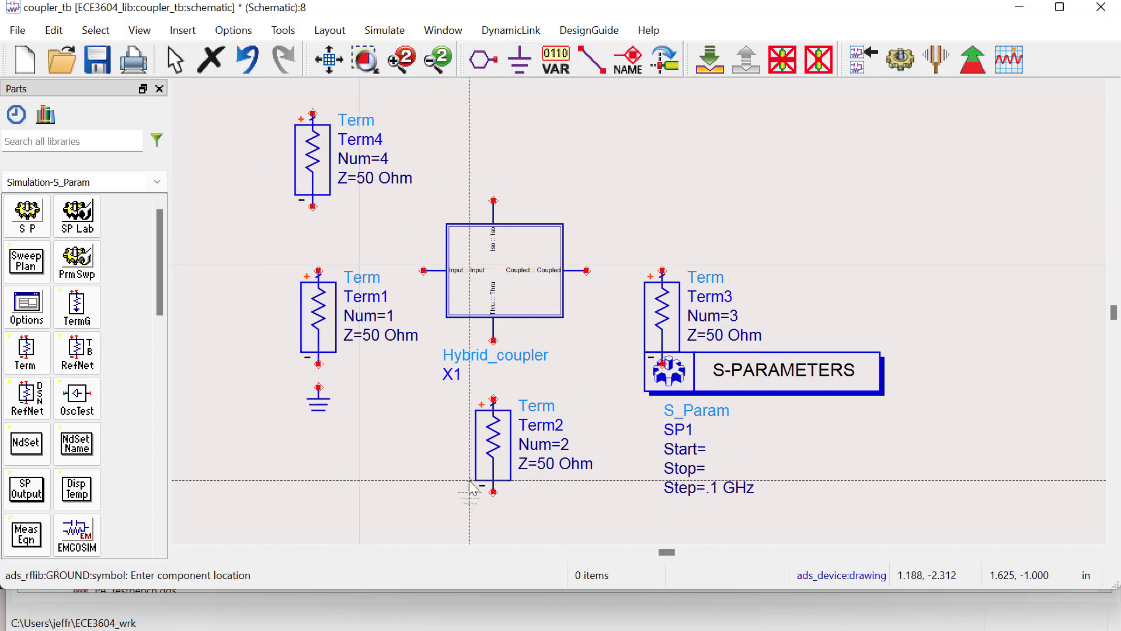
left_click(495, 516)
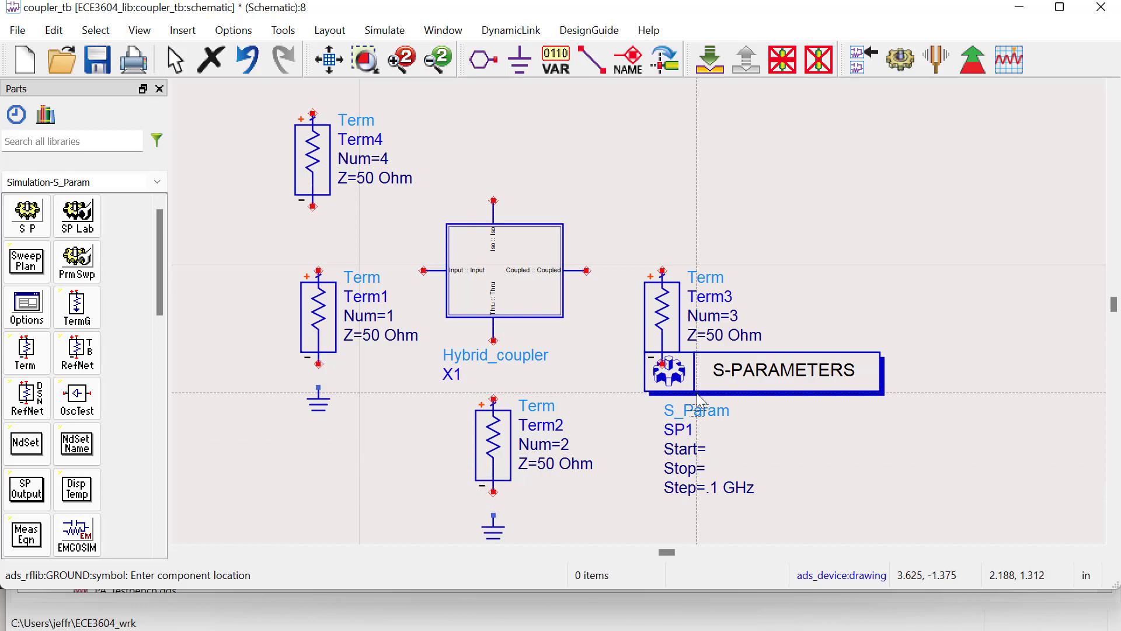
left_click(665, 384)
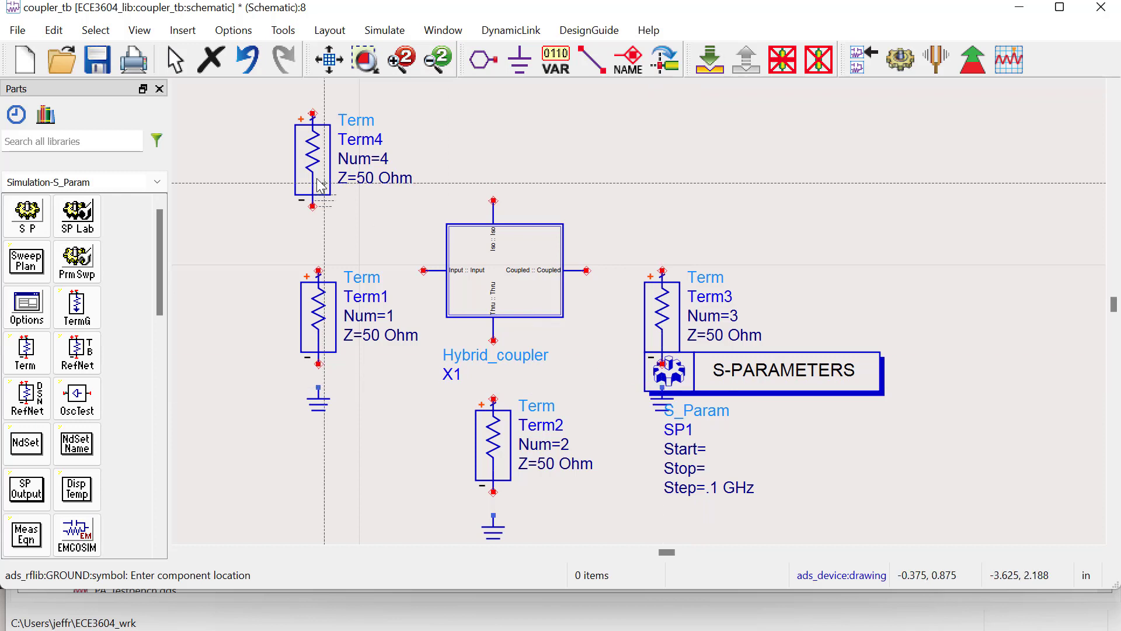
left_click(313, 224)
key("Escape")
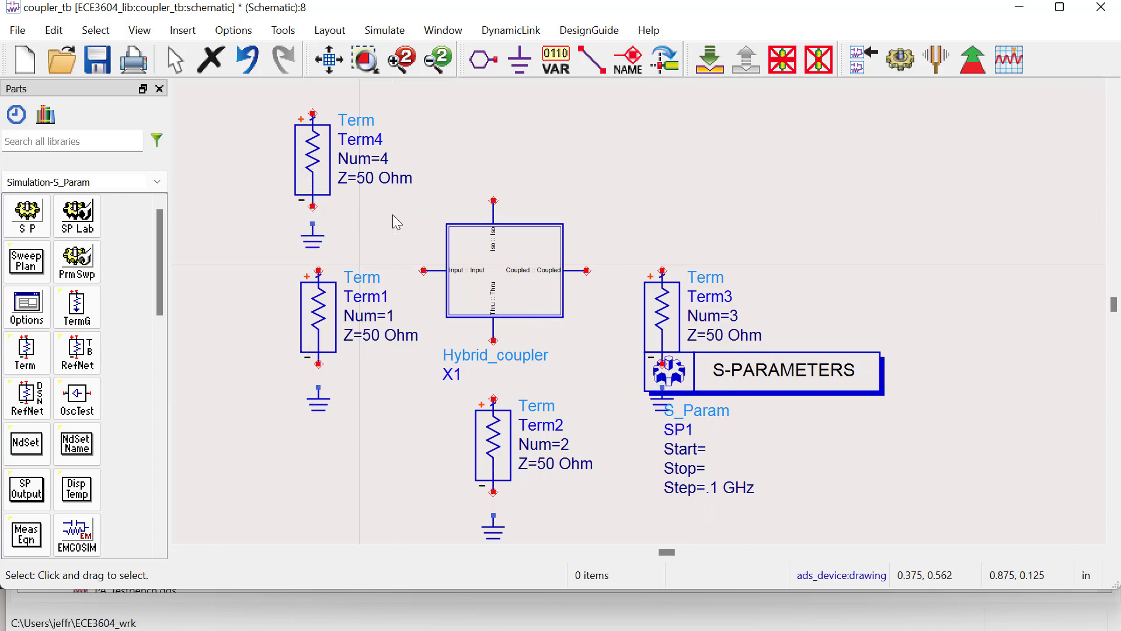
- Move the S-PARAMETERS block clear of Term3, then wire Term4 to its ground and the coupler's top port
left_click_drag(756, 395, 914, 314)
left_click(591, 59)
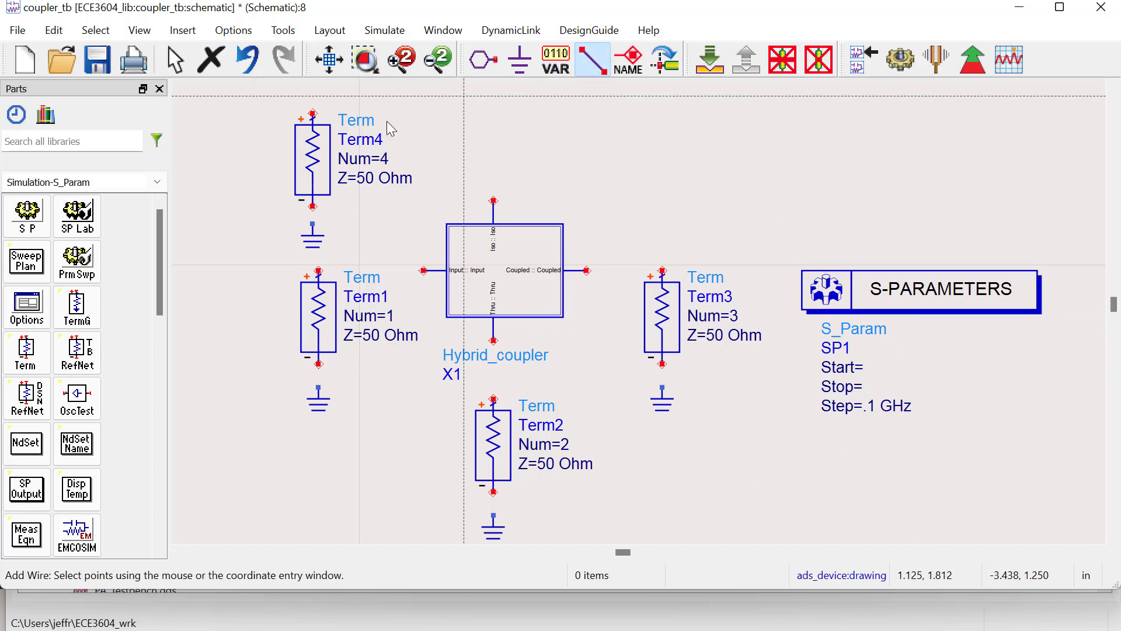
left_click(312, 224)
left_click(312, 206)
left_click(312, 114)
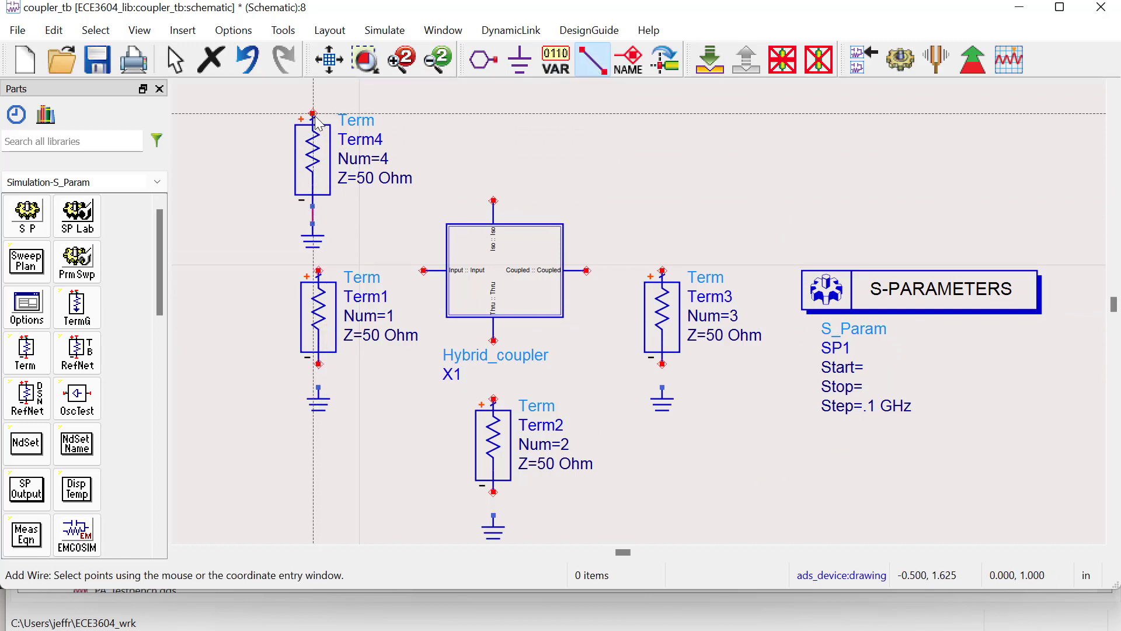
left_click(493, 200)
- Wire Term1, Term2 and Term3 to their coupler ports and to their grounds
left_click(318, 271)
left_click(423, 271)
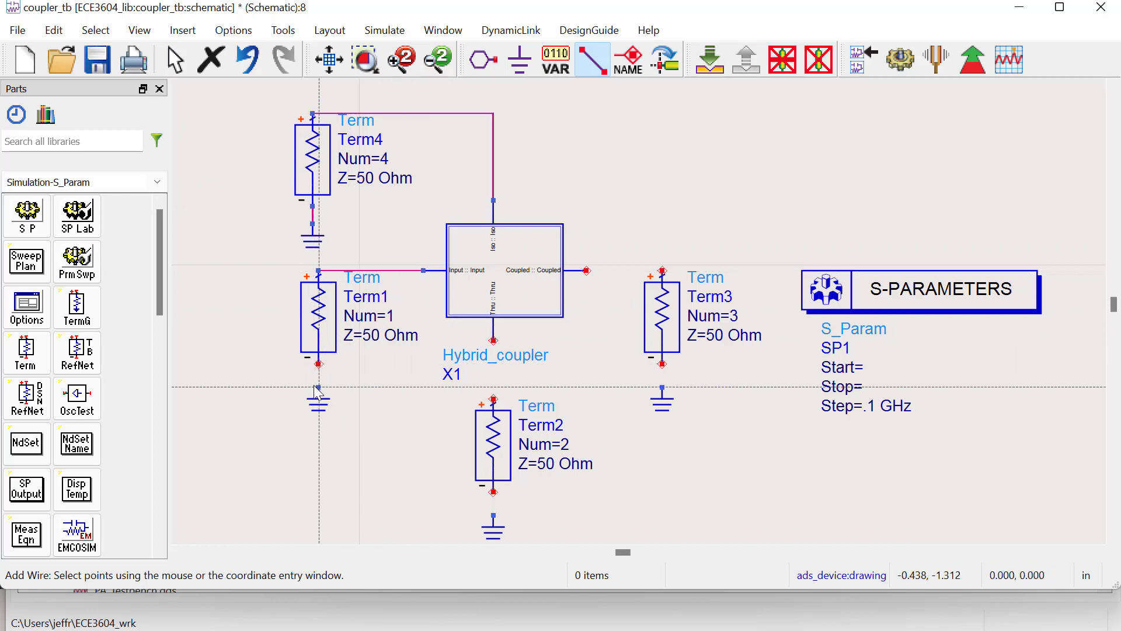
left_click(318, 386)
left_click(319, 364)
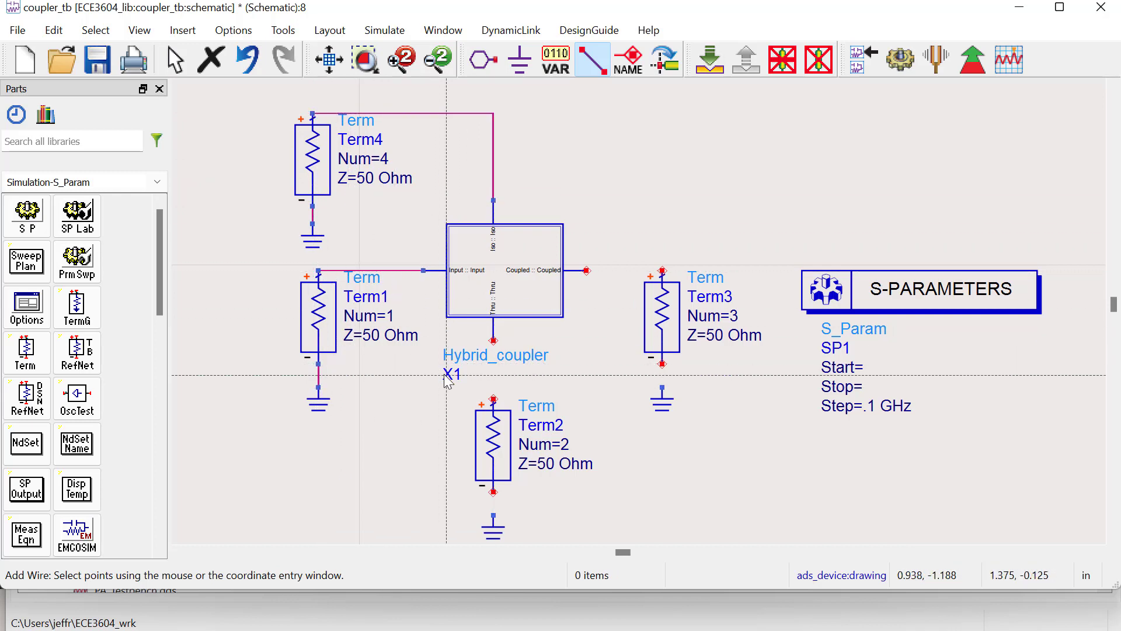
left_click(493, 399)
left_click(493, 340)
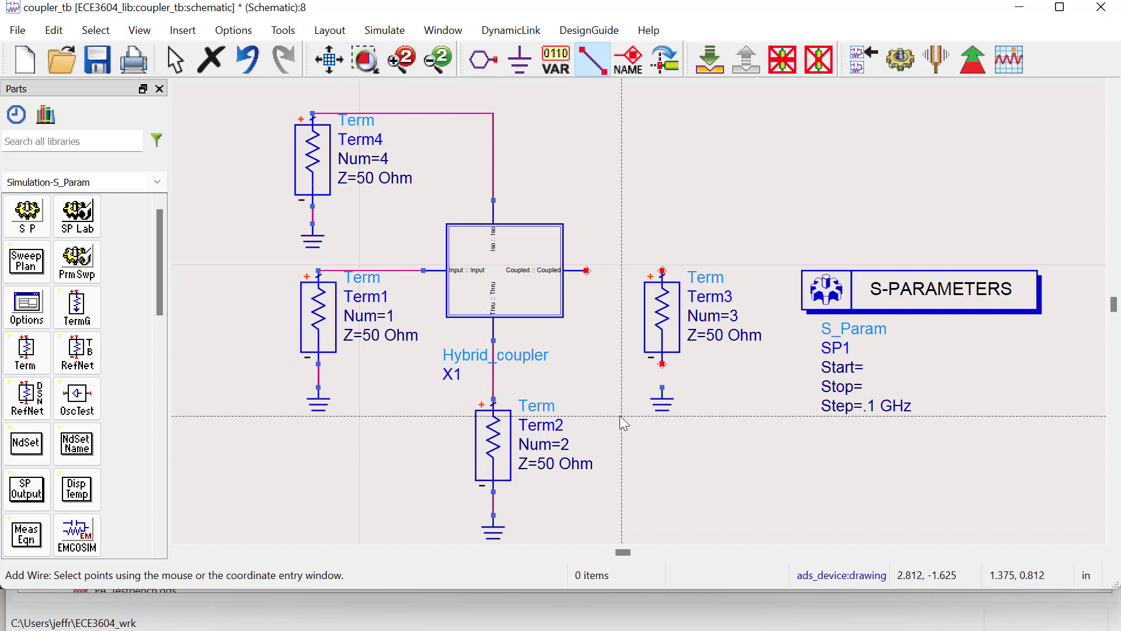
left_click(663, 365)
left_click(662, 271)
left_click(587, 271)
- Run the S-parameter simulation of the coupler test circuit
key("Escape")
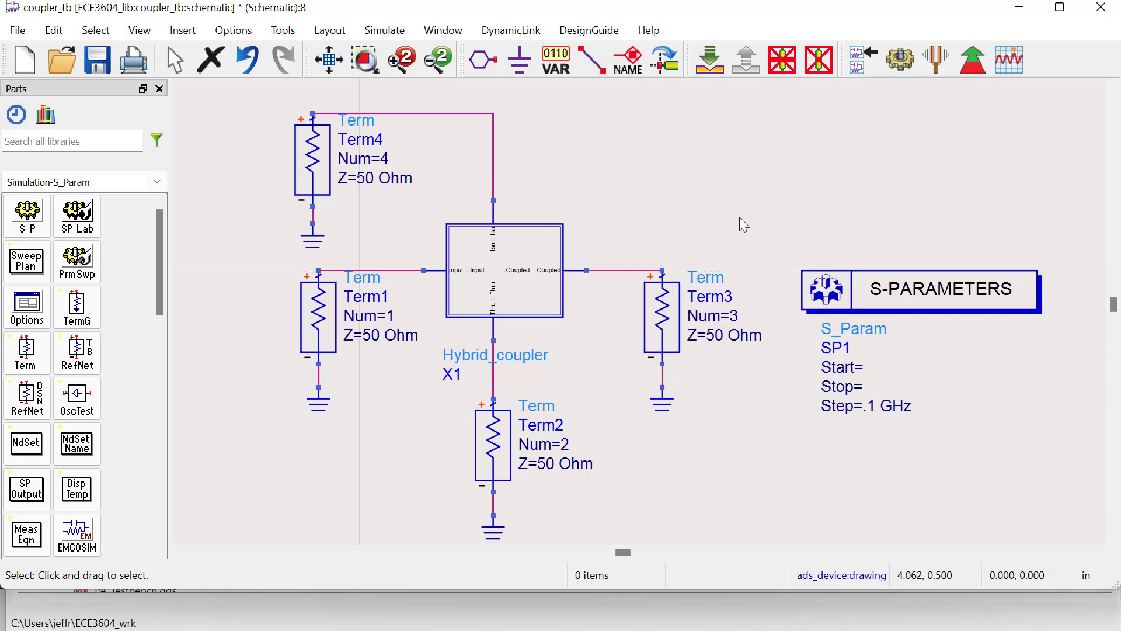
left_click(902, 67)
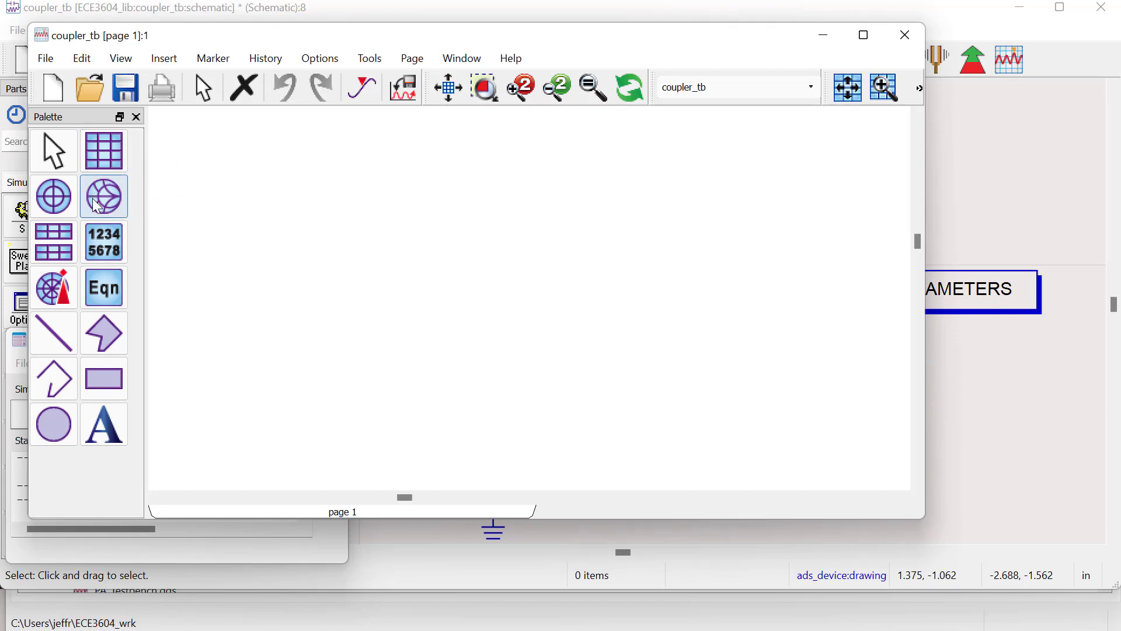
left_click(120, 190)
left_click(182, 140)
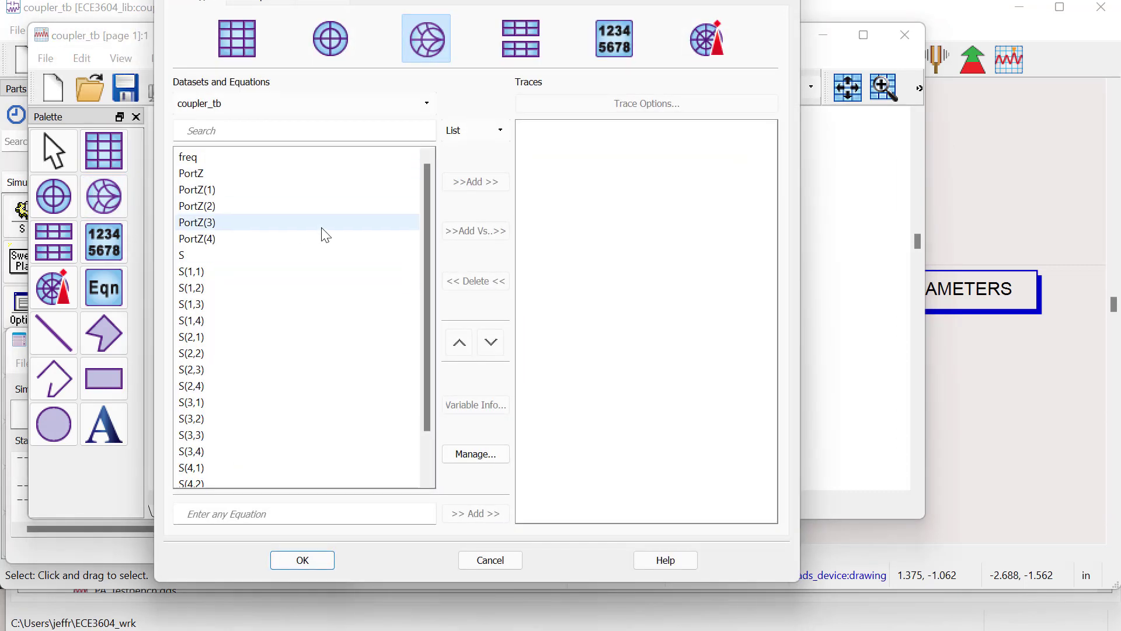
key("Escape")
- Plot S(1,1), S(2,2), S(3,3) and S(4,4) on a Smith chart
left_click(120, 187)
left_click(175, 128)
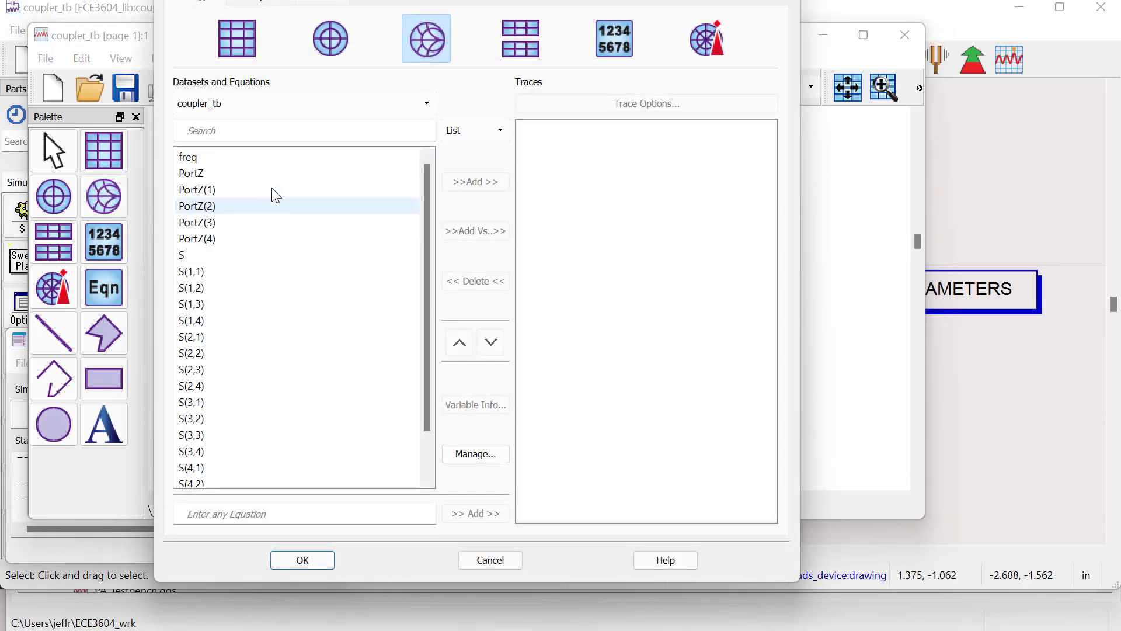
left_click(230, 272)
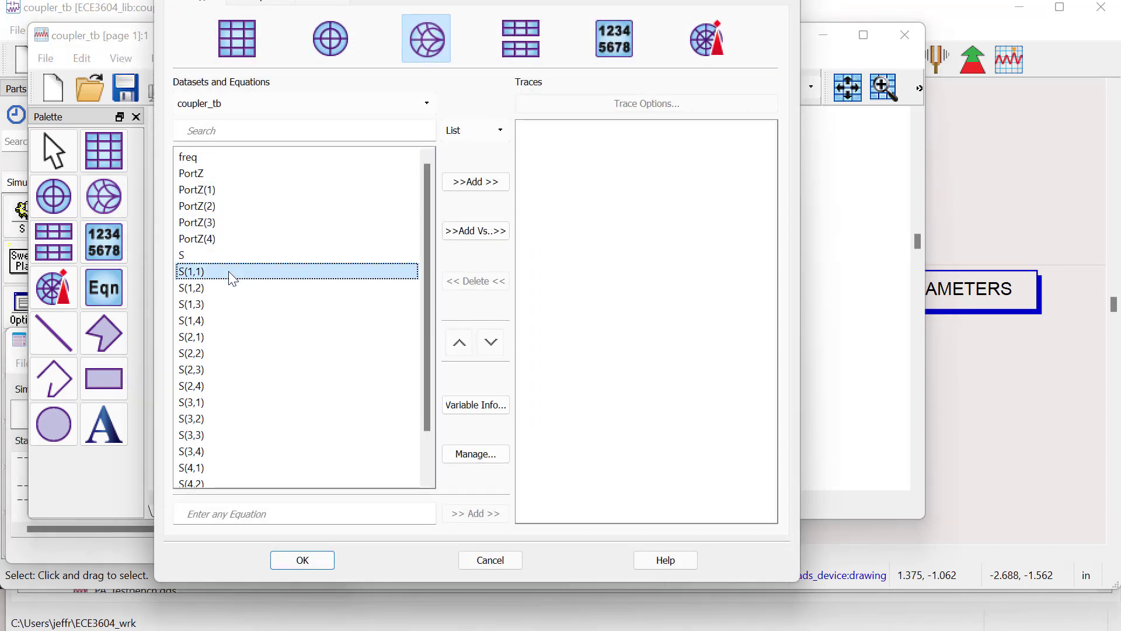
left_click(224, 355, "ctrl")
left_click(225, 436, "ctrl")
left_click_drag(432, 413, 430, 478)
left_click(283, 467, "ctrl")
left_click(470, 184)
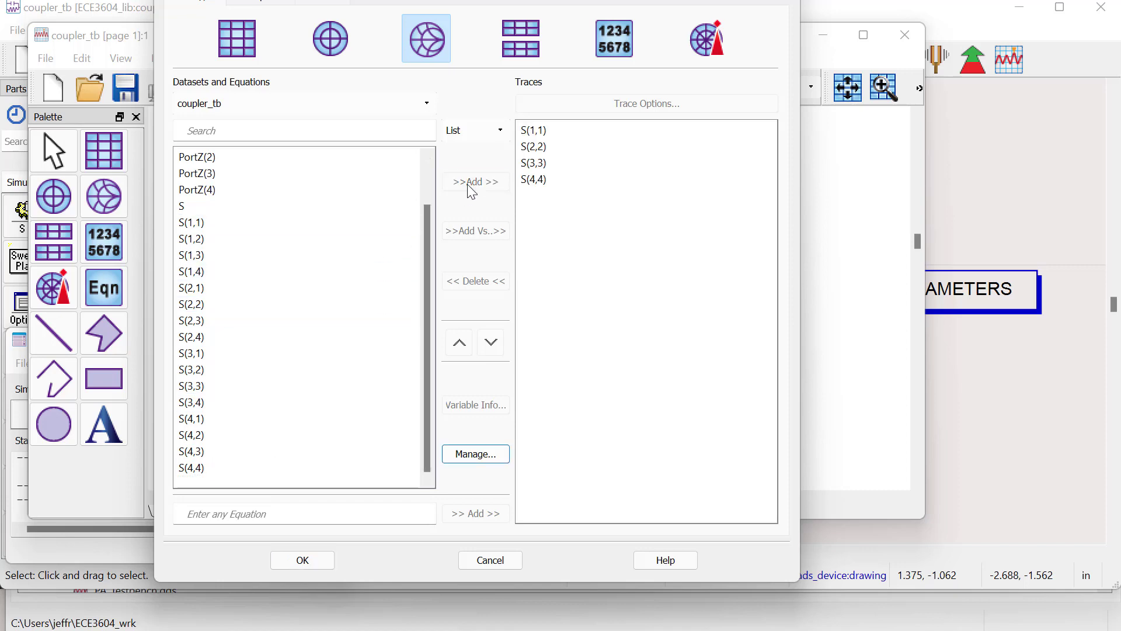
left_click(317, 566)
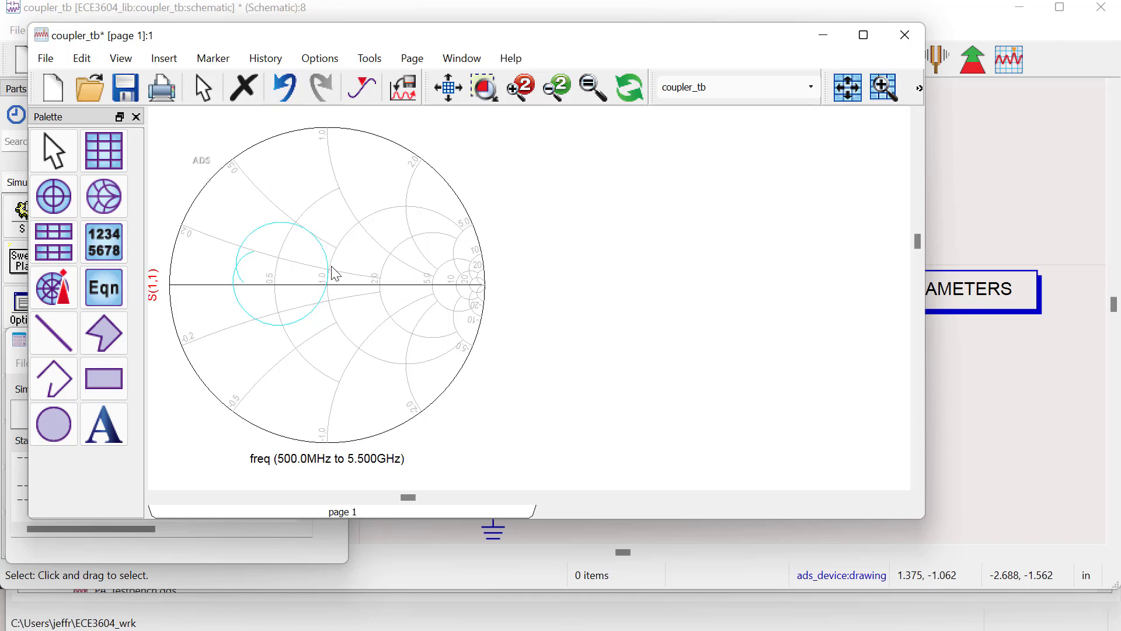
- Add marker m1 on the S(1,1) trace at 2.900 GHz with its readout left of the chart
left_click(218, 56)
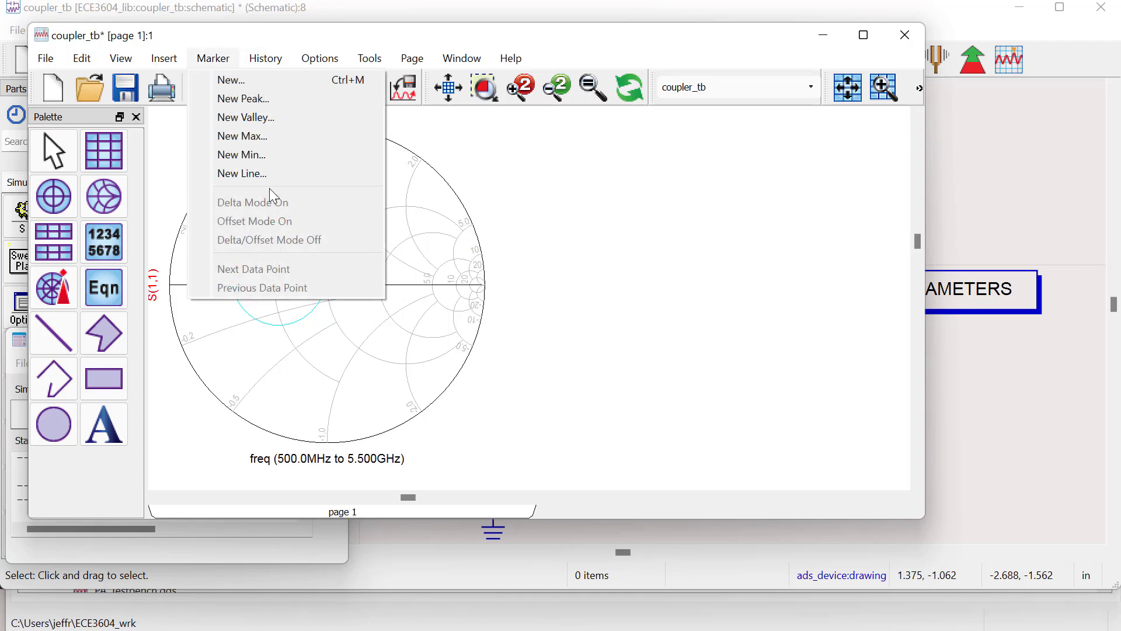
left_click(254, 81)
left_click(327, 281)
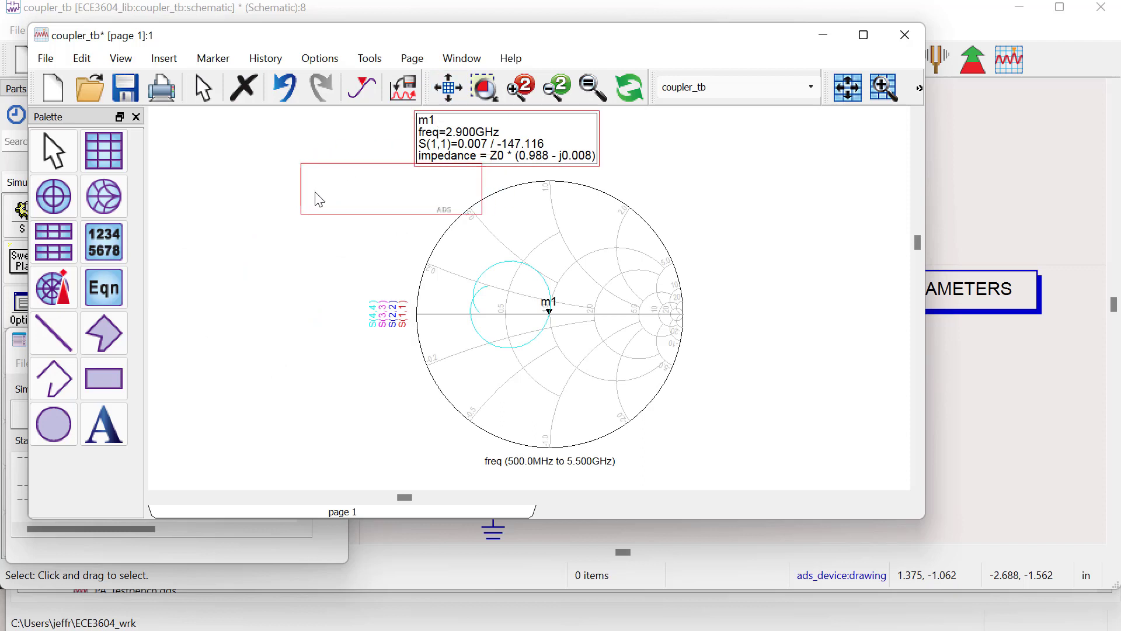
left_click_drag(310, 205, 263, 214)
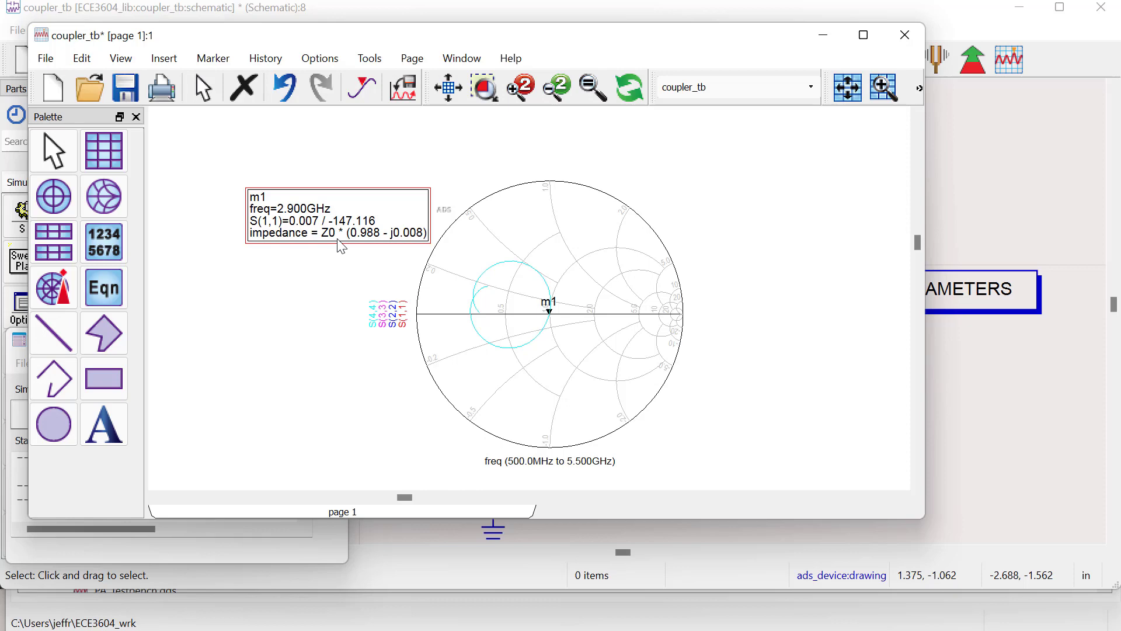
- Add a rectangular plot of dB(S(1,1)) through dB(S(4,4)) to the right of the Smith chart
left_click(94, 158)
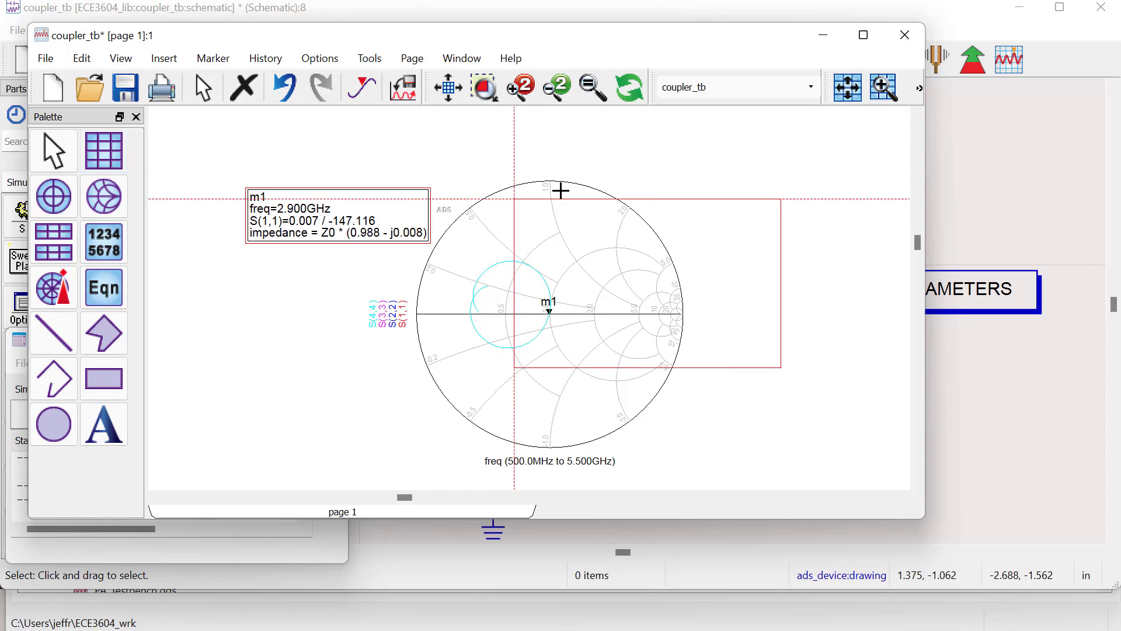
left_click(700, 191)
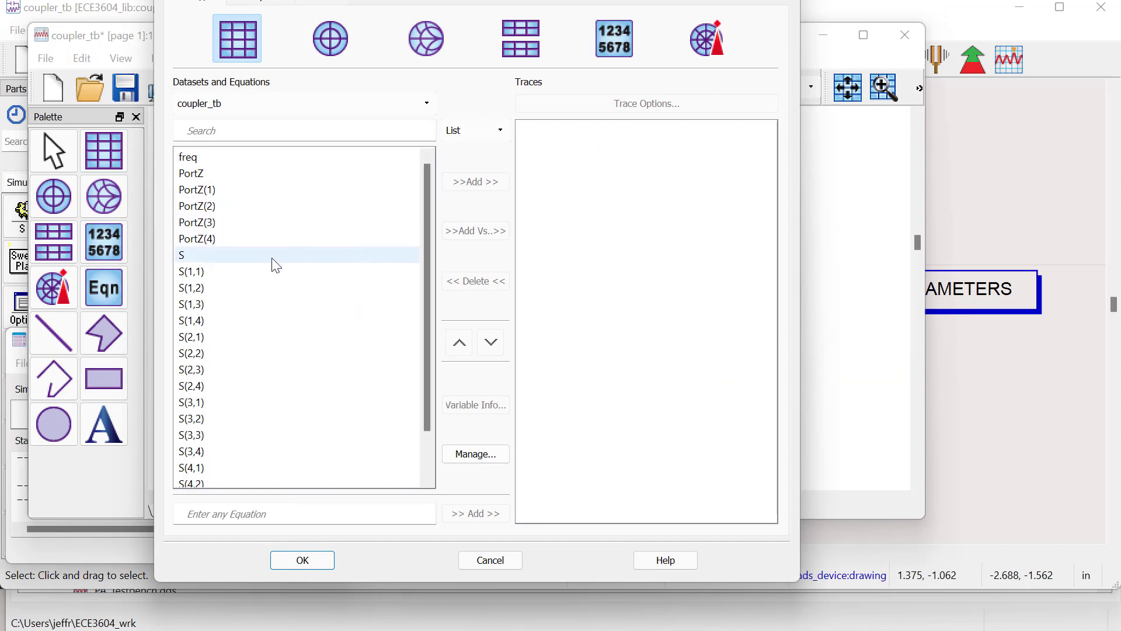
left_click(273, 271)
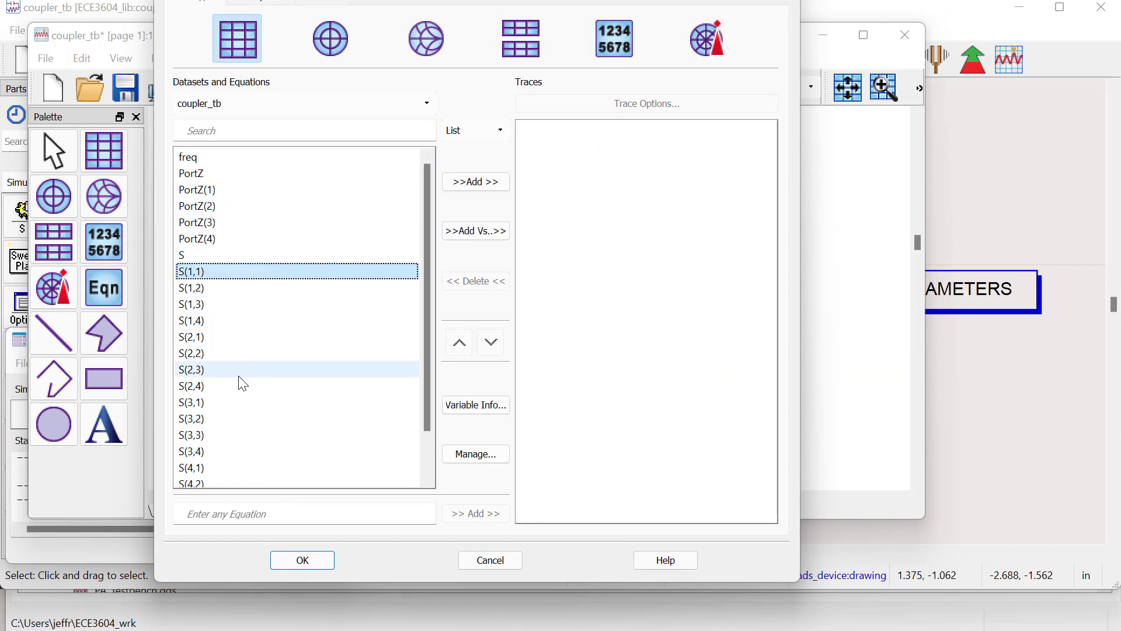
left_click(244, 354, "ctrl")
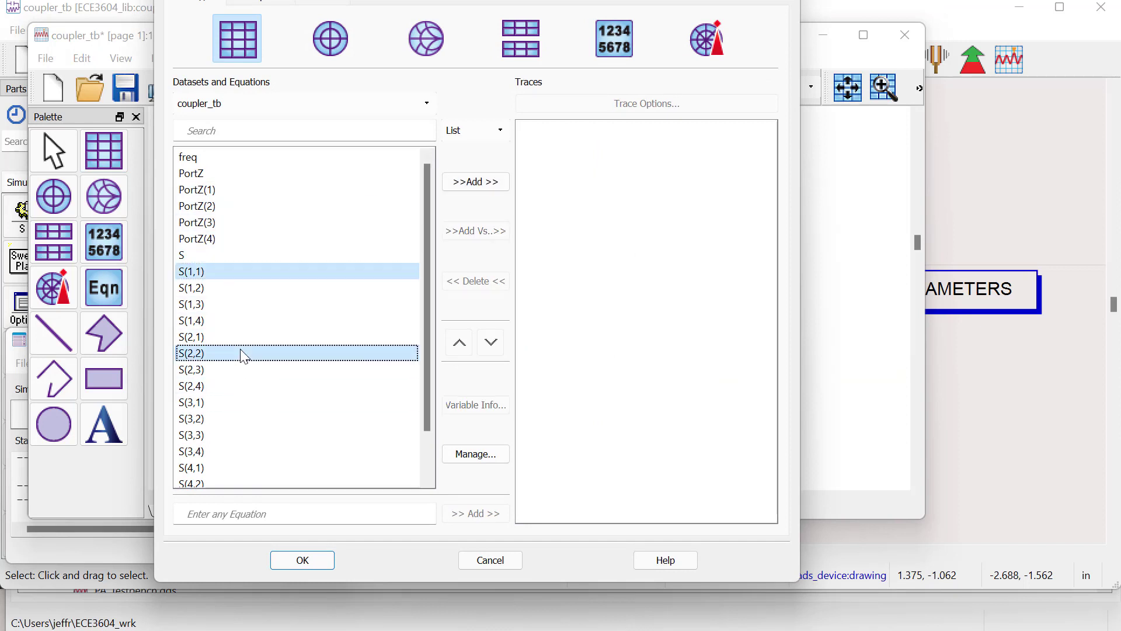
left_click(233, 433, "ctrl")
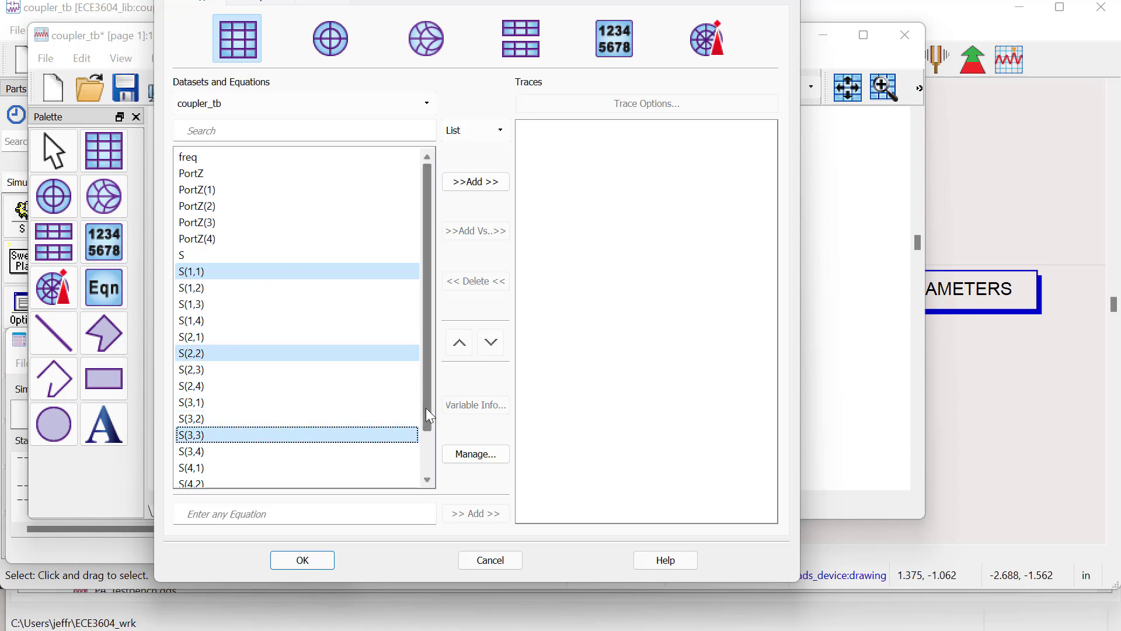
scroll(431, 416, "down", 1)
left_click(272, 472, "ctrl")
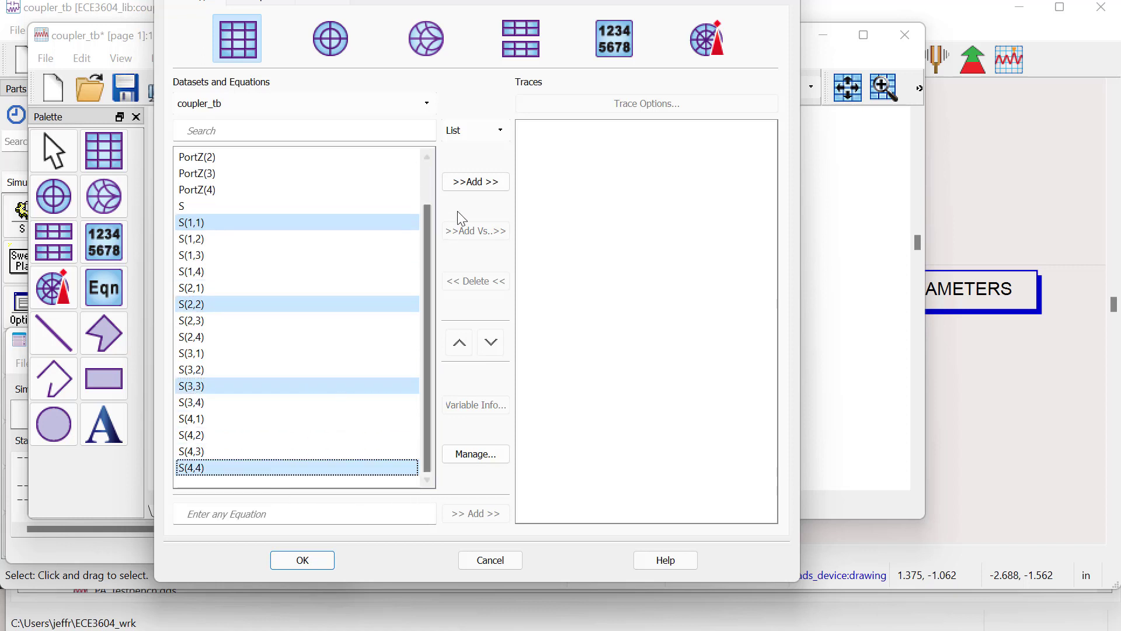
left_click(470, 183)
left_click(408, 382)
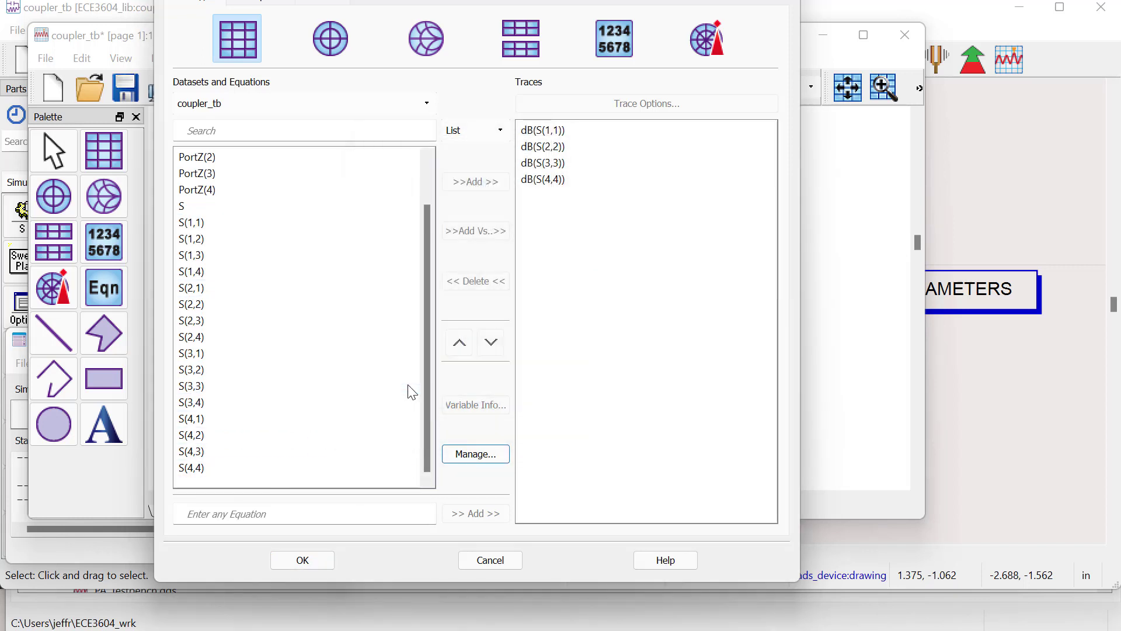
left_click(309, 564)
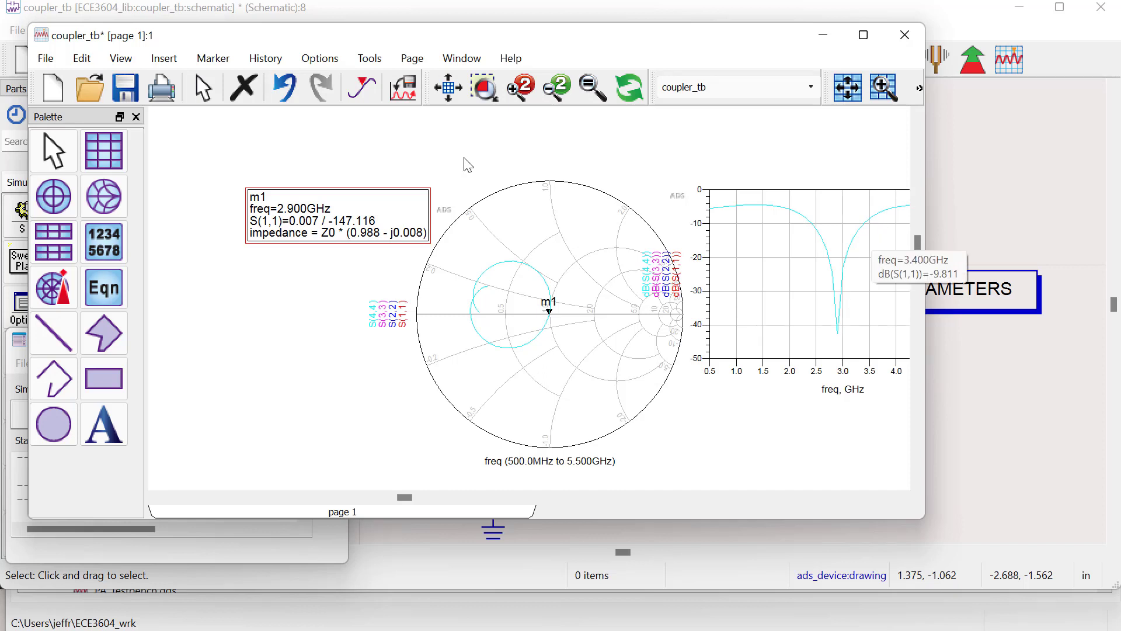
left_click(451, 90)
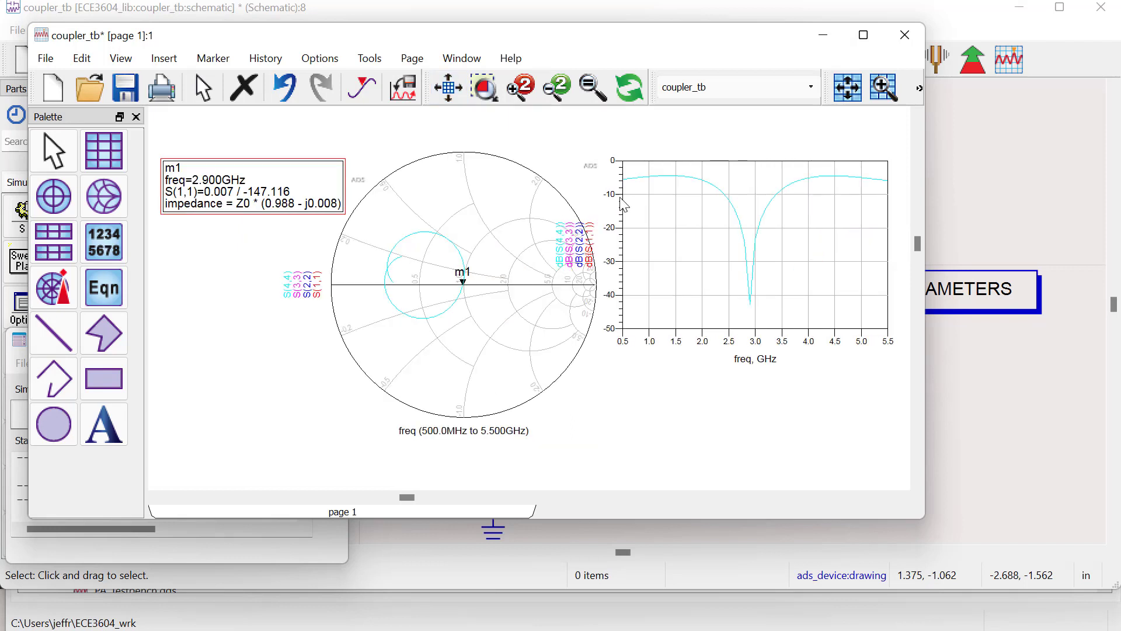
left_click_drag(658, 214, 725, 217)
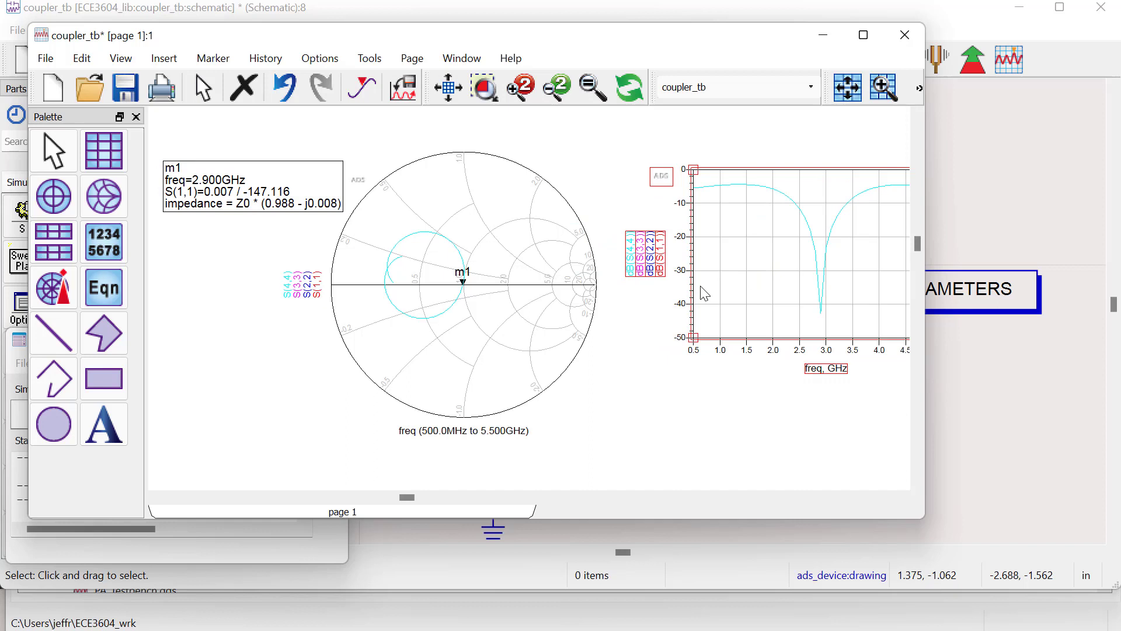
- Add a dB(S(2,1)) and dB(S(3,1)) rectangular plot below the return-loss plot and zoom into it
left_click(104, 151)
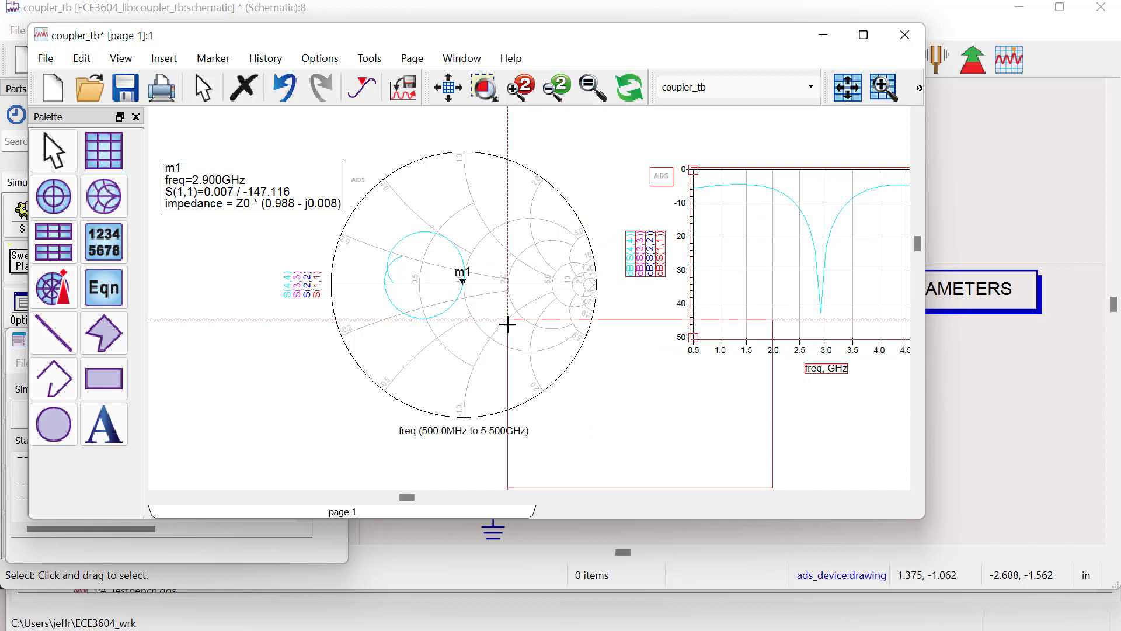
left_click(688, 412)
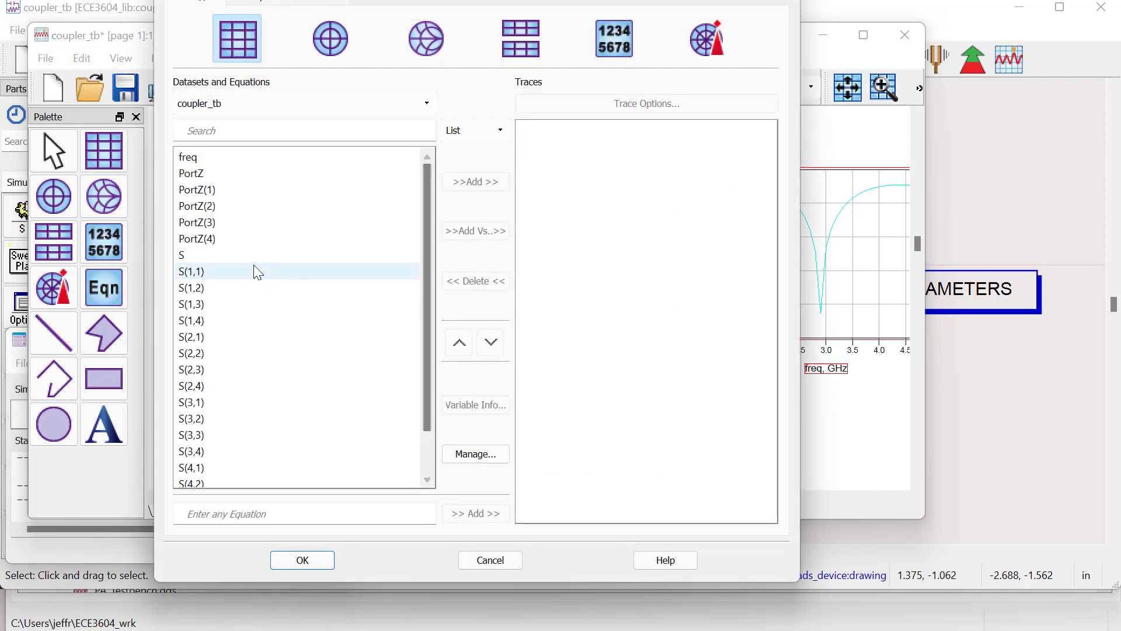
left_click(217, 338)
left_click(212, 402, "ctrl")
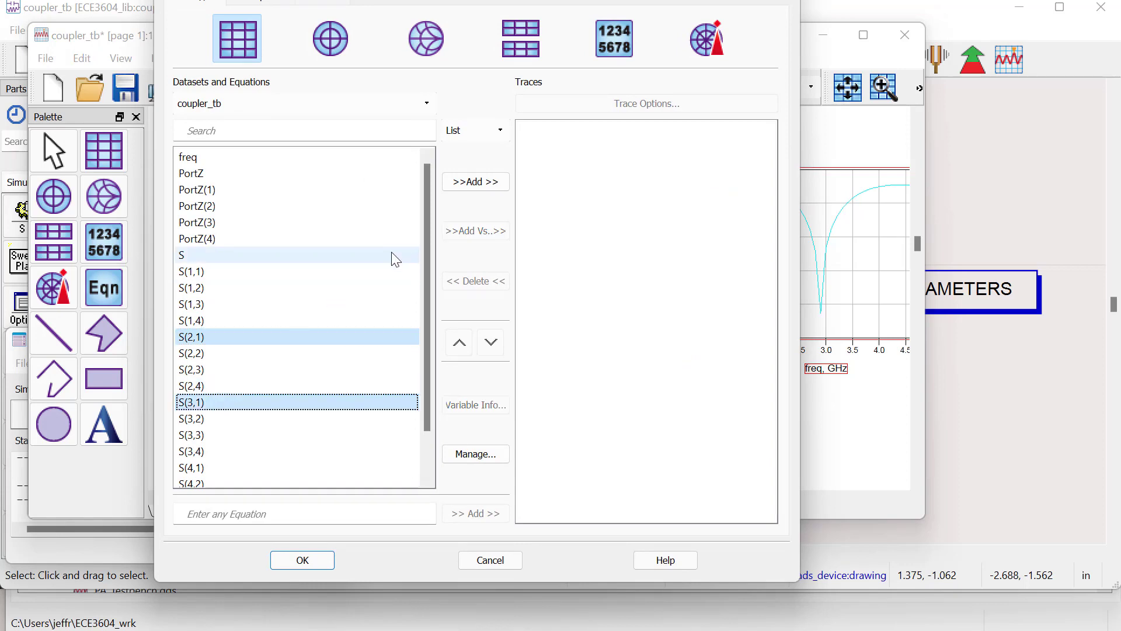
left_click(470, 188)
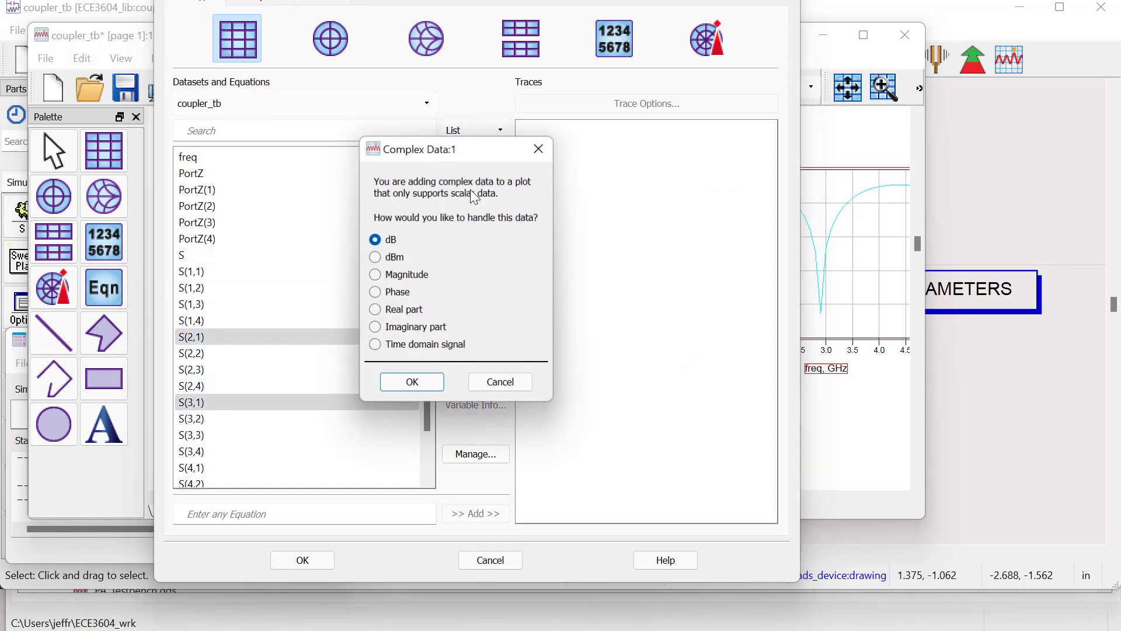
left_click(414, 381)
left_click(299, 560)
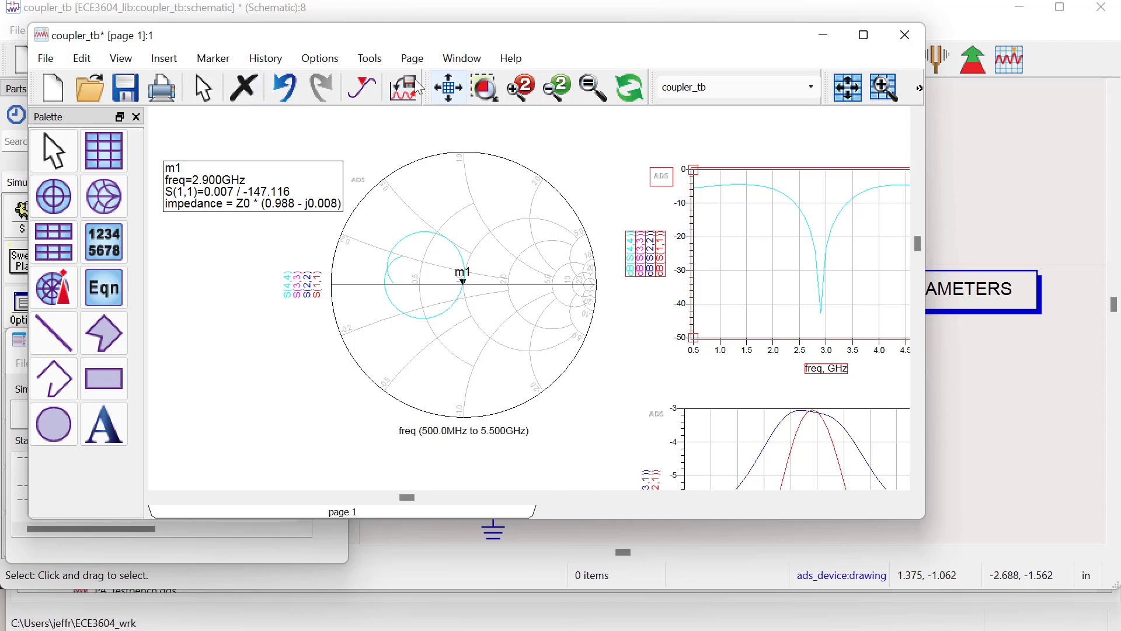
left_click(448, 87)
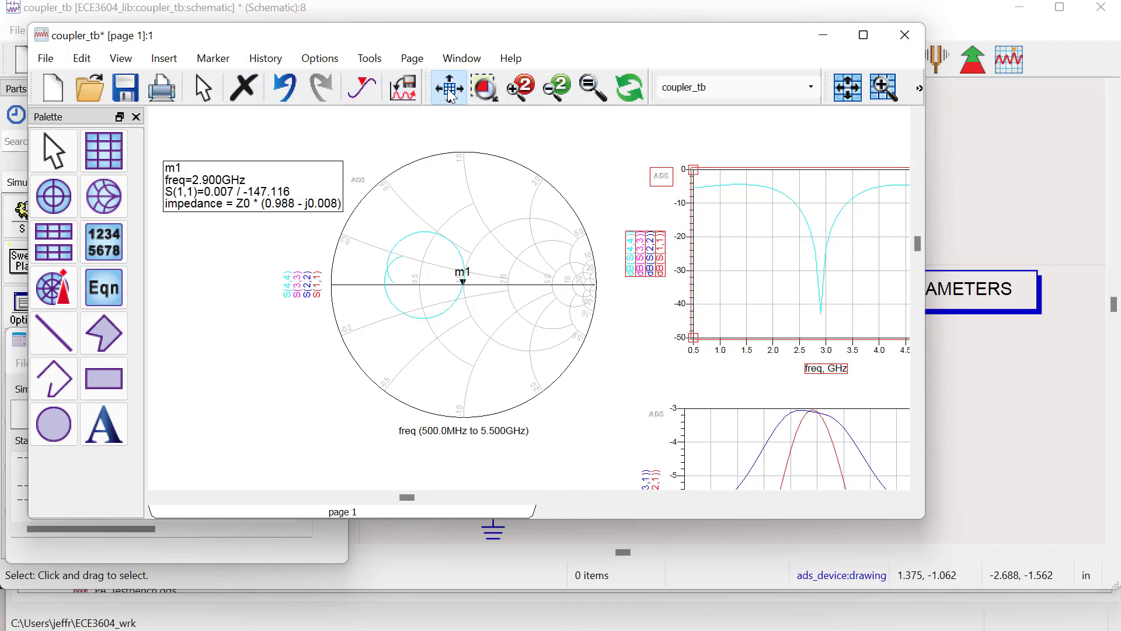
left_click(485, 88)
left_click_drag(564, 291, 853, 470)
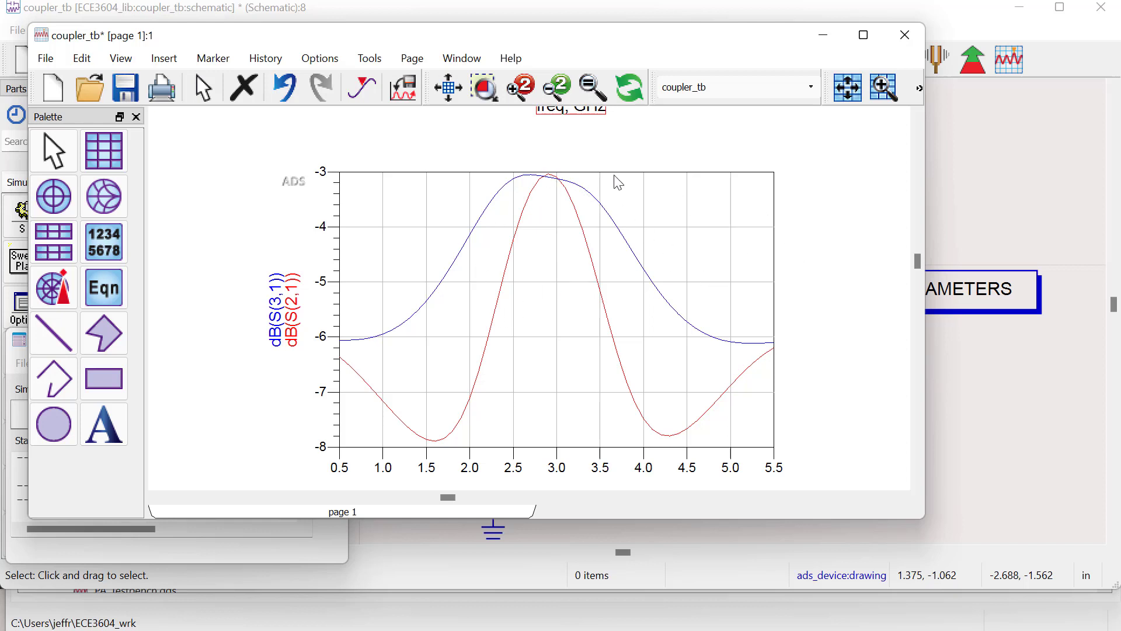
- Add a rectangular plot beside the coupling plot showing phase of S(2,1) and S(3,1)
left_click(455, 88)
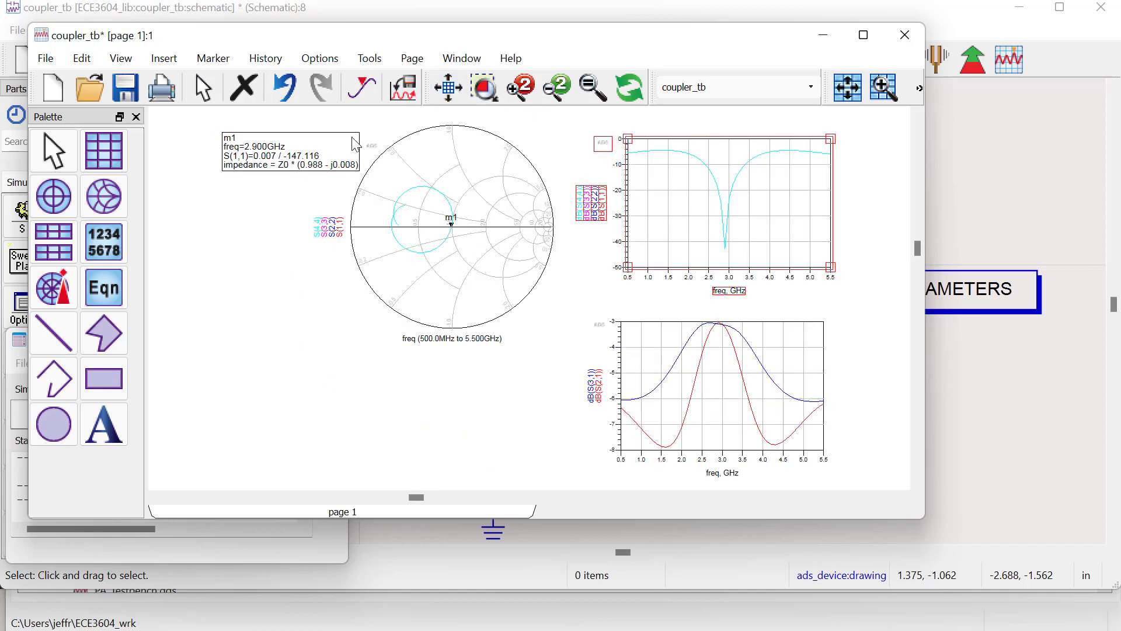
left_click(484, 87)
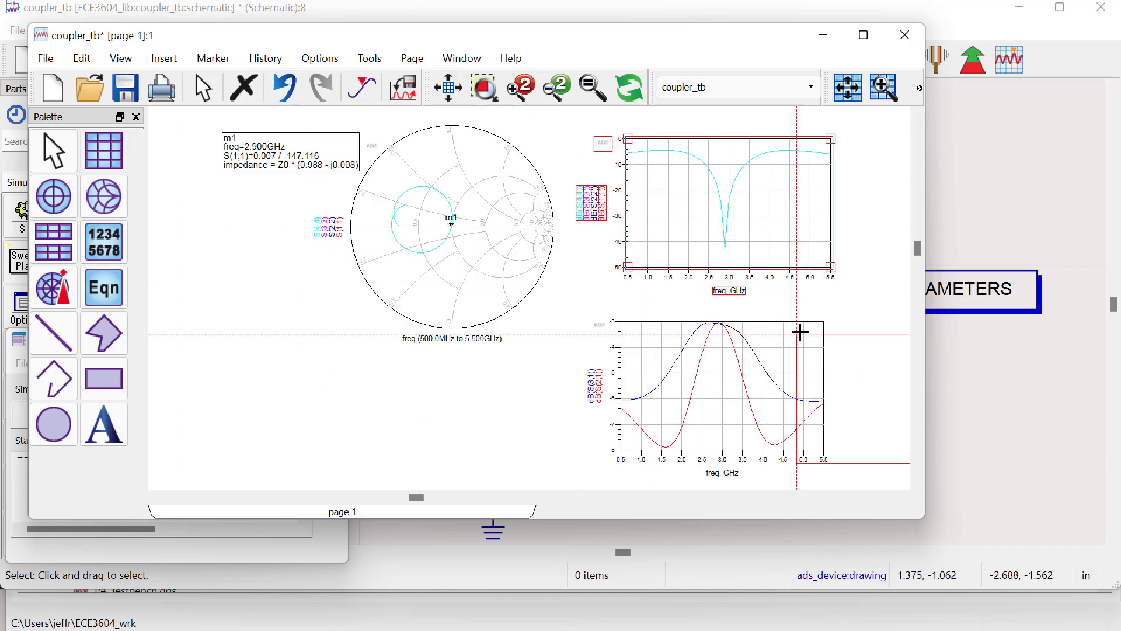
left_click(871, 324)
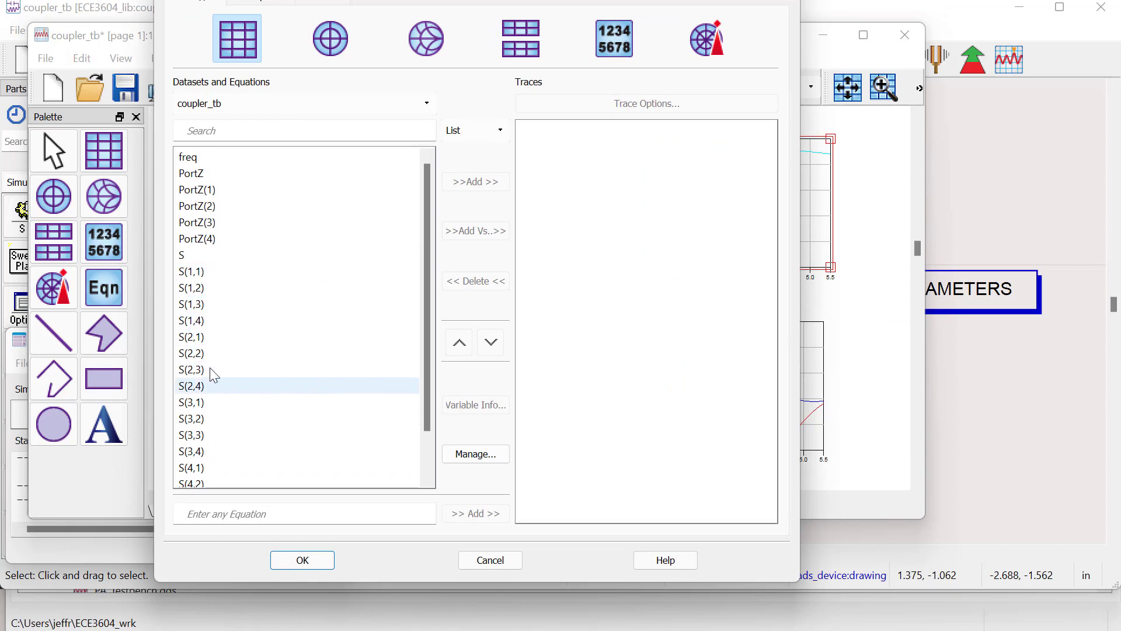
left_click(206, 337)
left_click(206, 403, "ctrl")
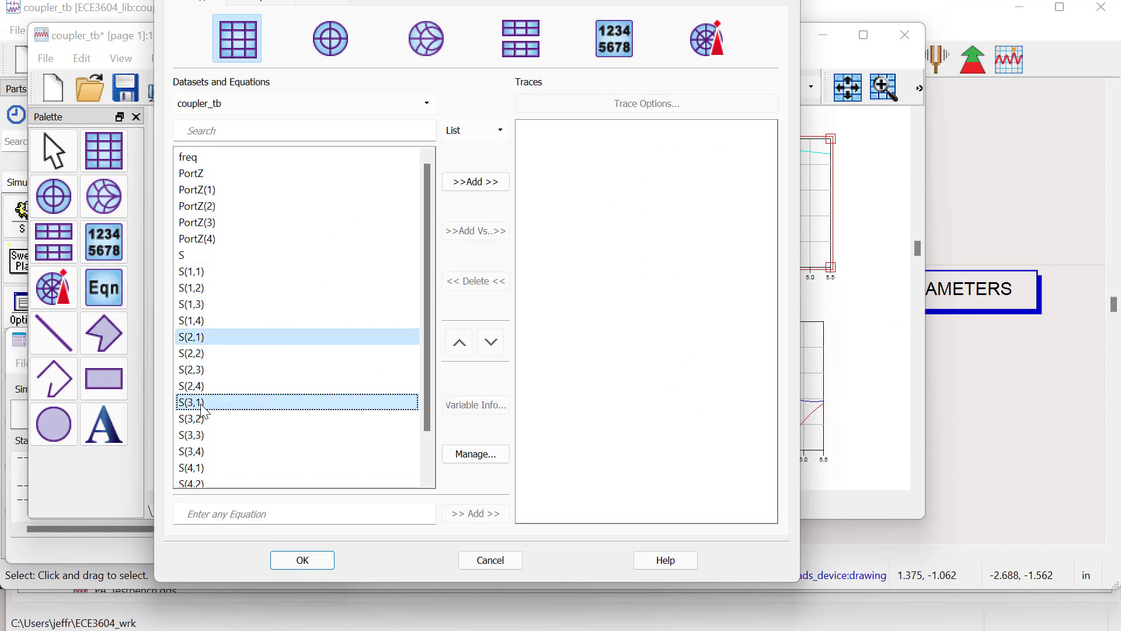
left_click(483, 185)
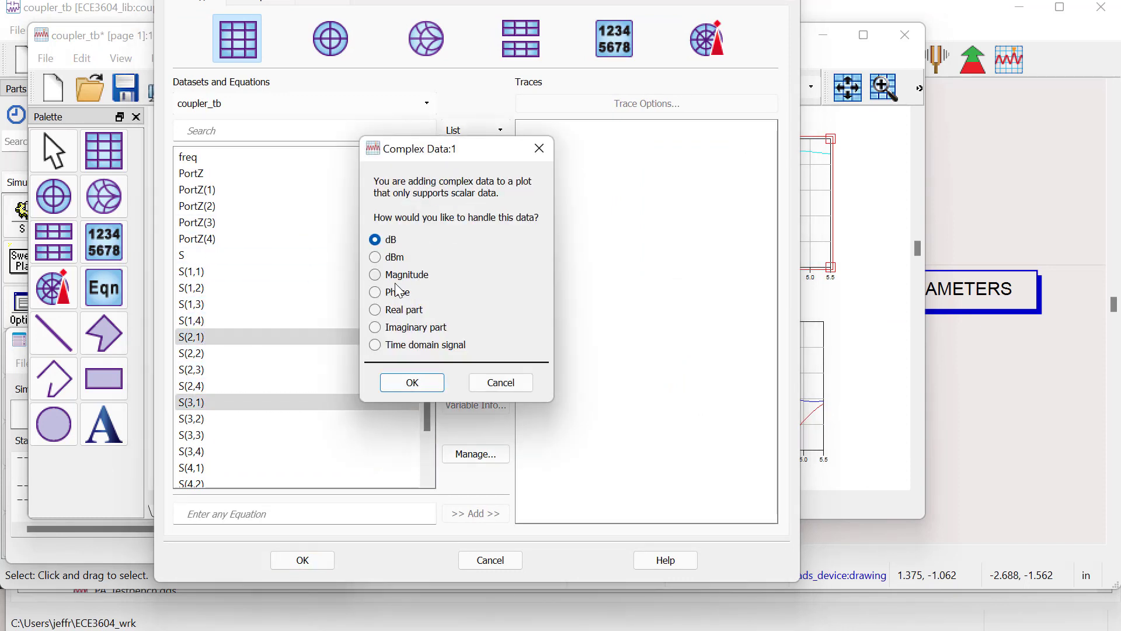
left_click(403, 381)
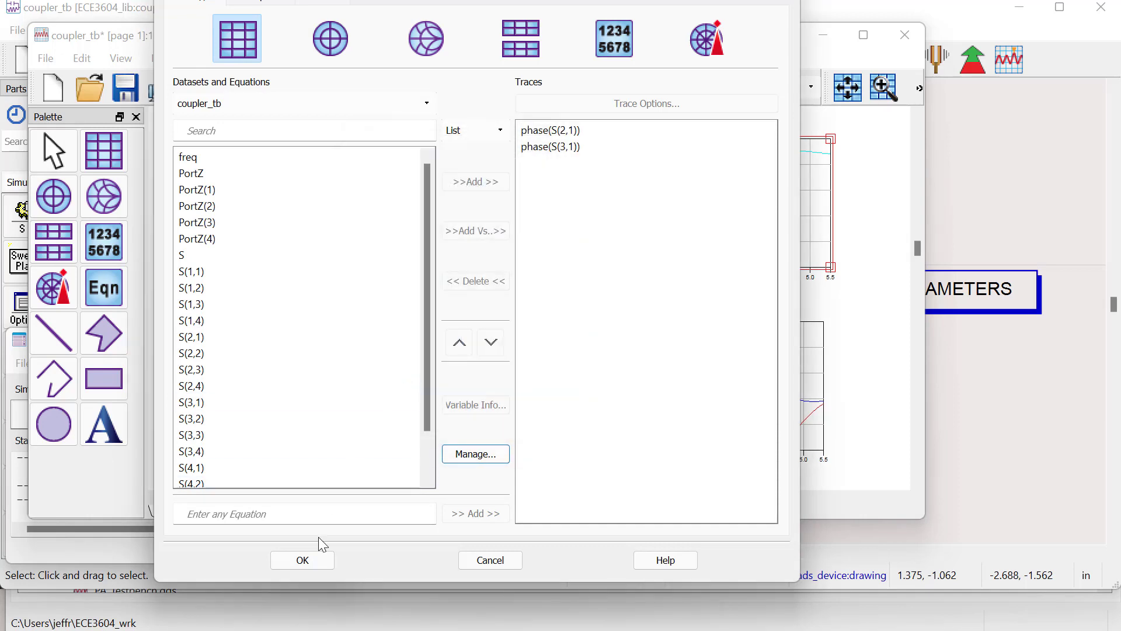
left_click(317, 564)
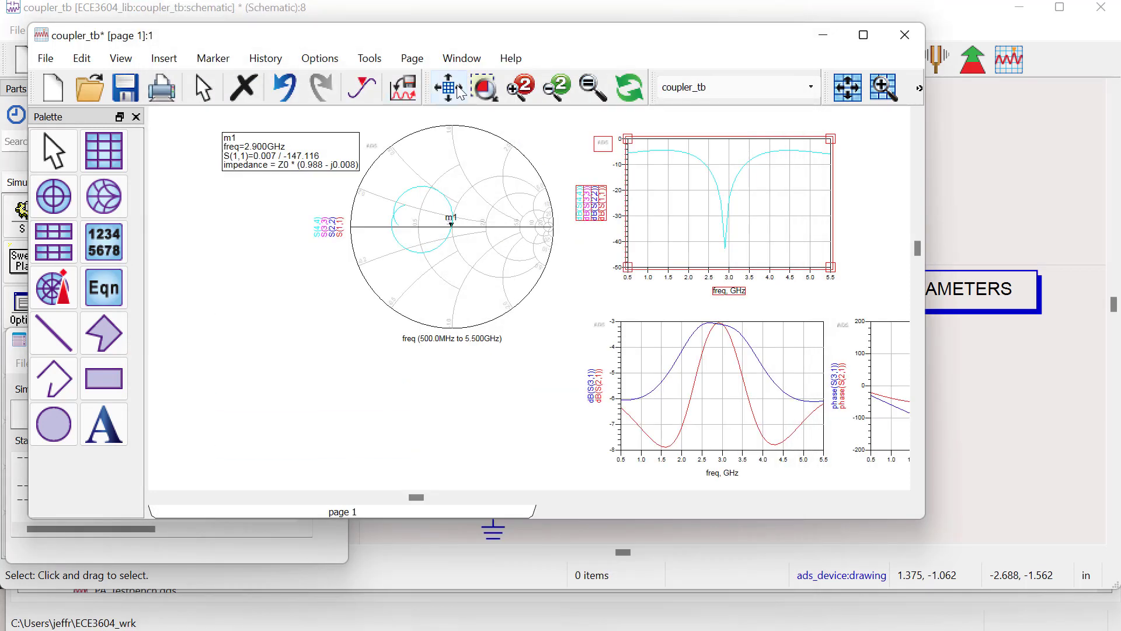
- Zoom into the new phase plot
left_click(449, 88)
left_click(479, 90)
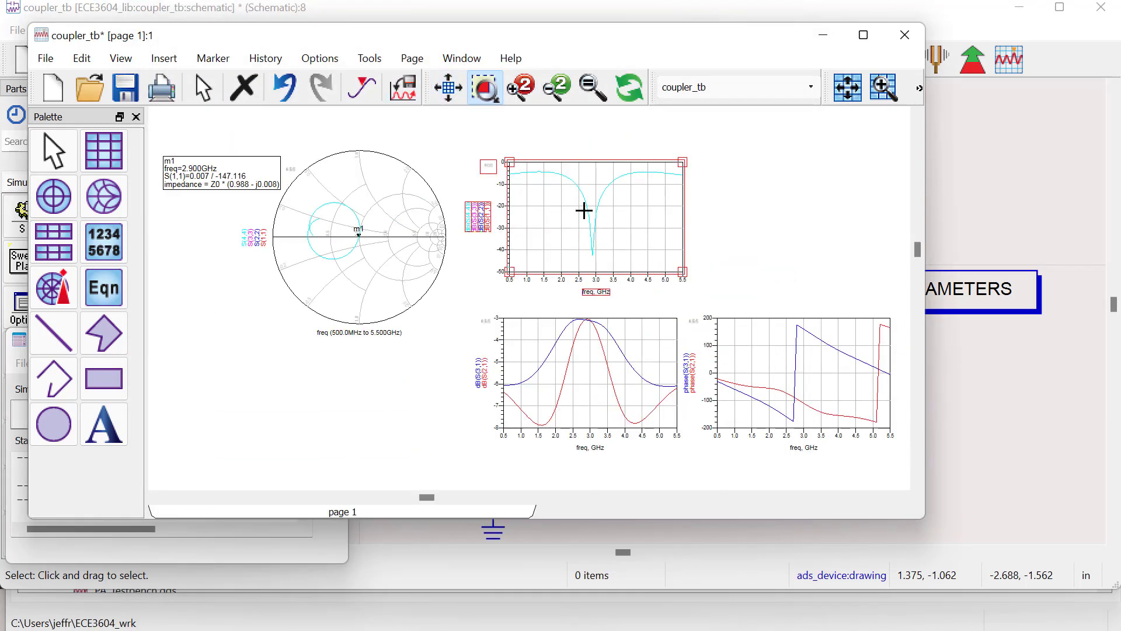
left_click(675, 301)
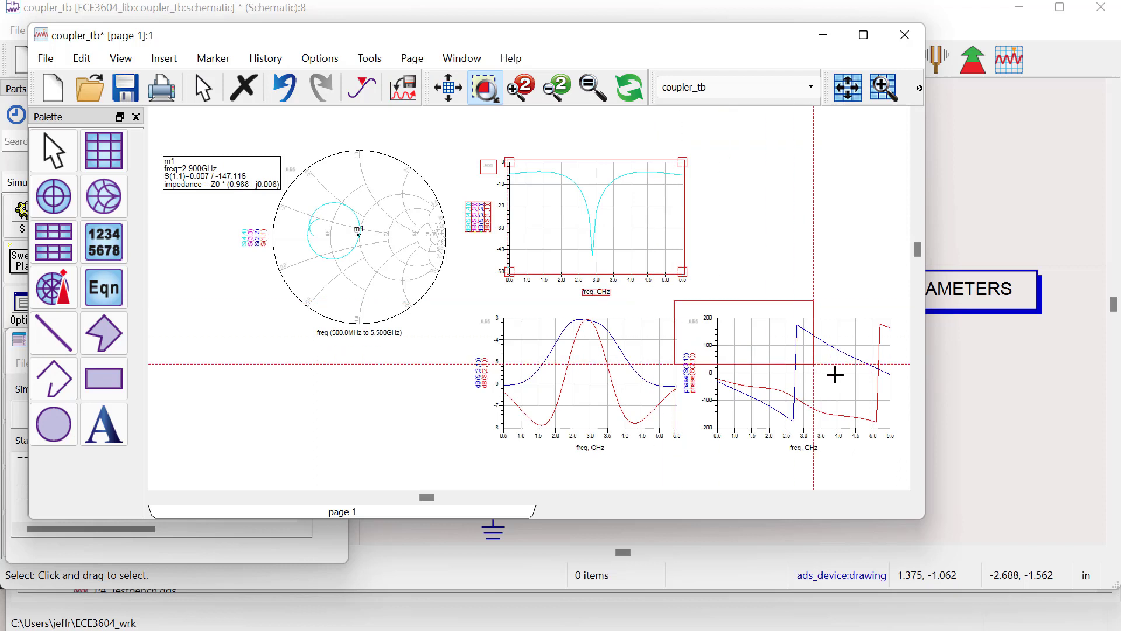
left_click(904, 451)
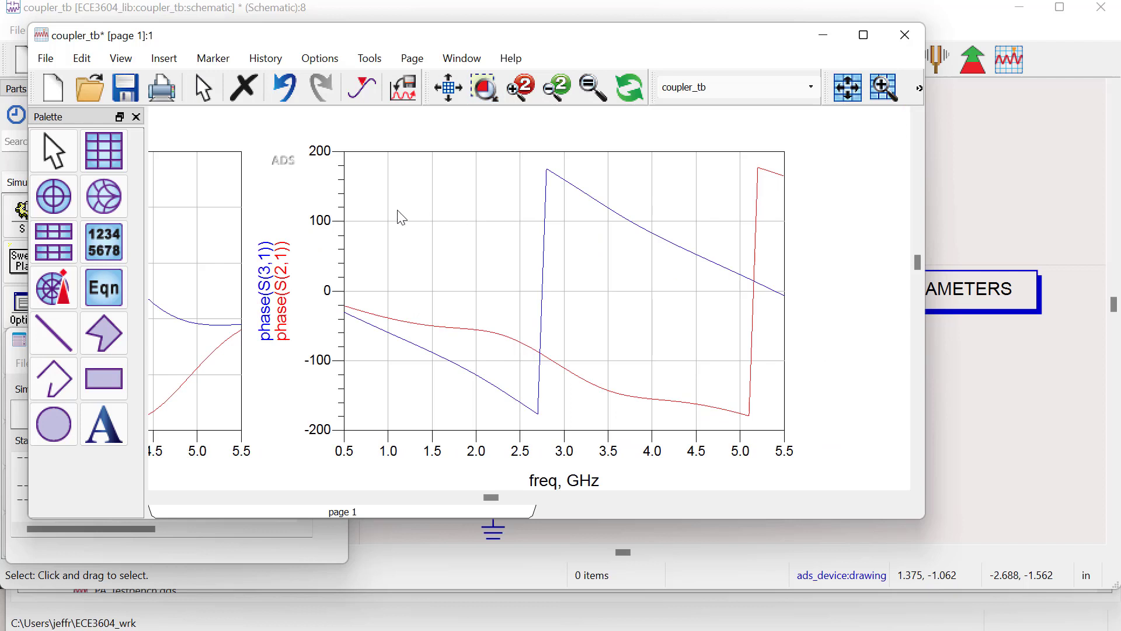
- Place marker m2 on phase(S(3,1)) and marker m3 on phase(S(2,1)) at 3 GHz
left_click(226, 58)
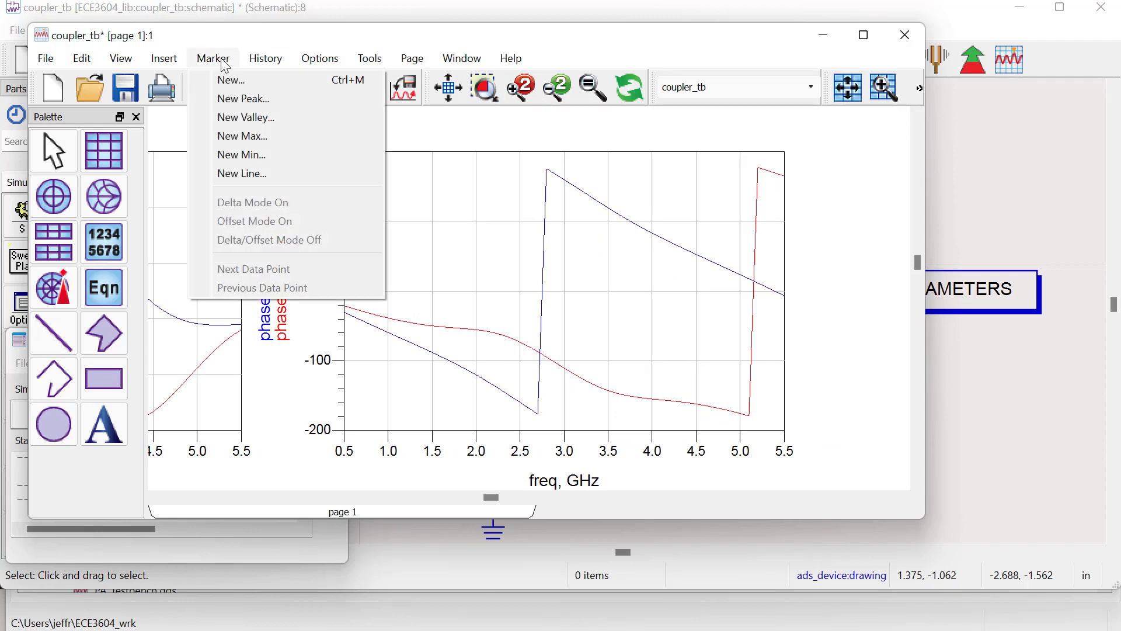
left_click(232, 78)
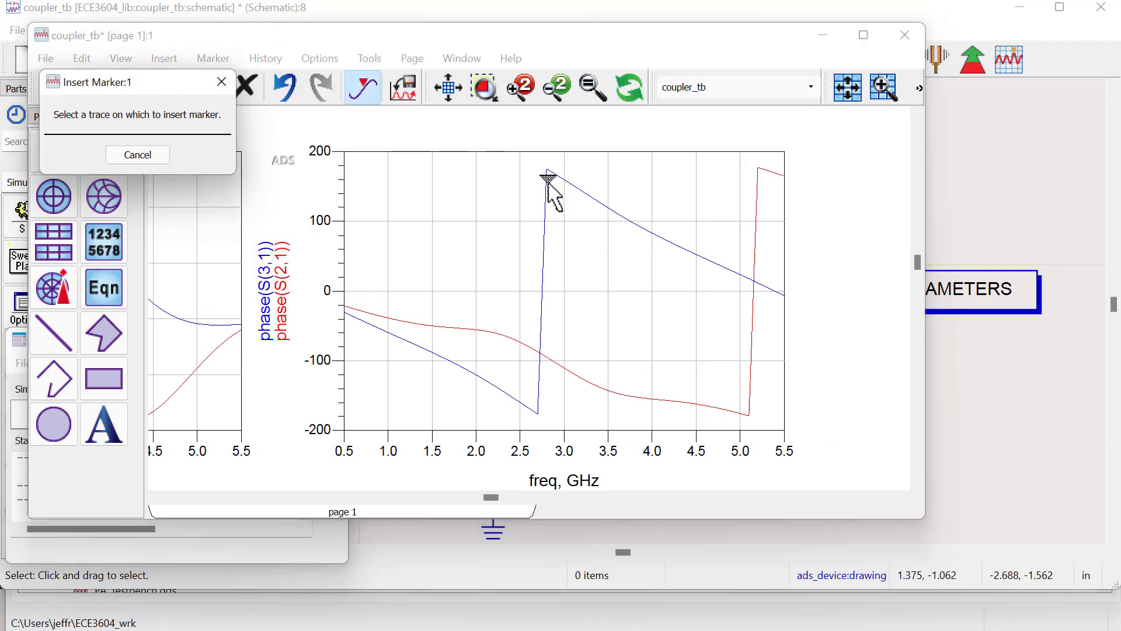
left_click(565, 175)
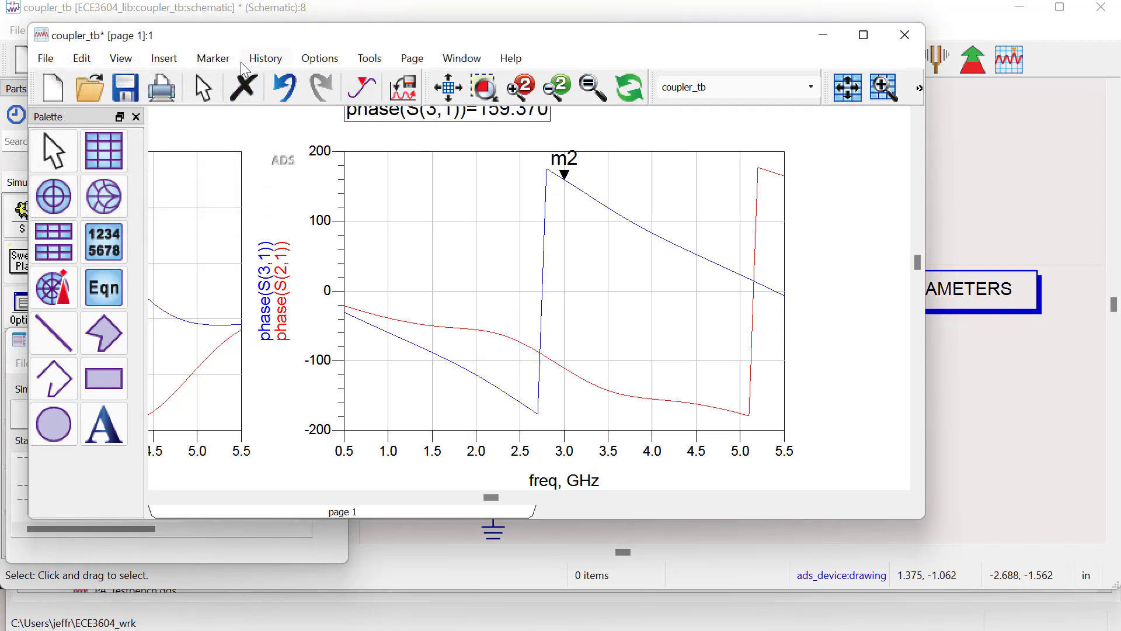
left_click(224, 61)
left_click(224, 61)
left_click(224, 61)
left_click(231, 80)
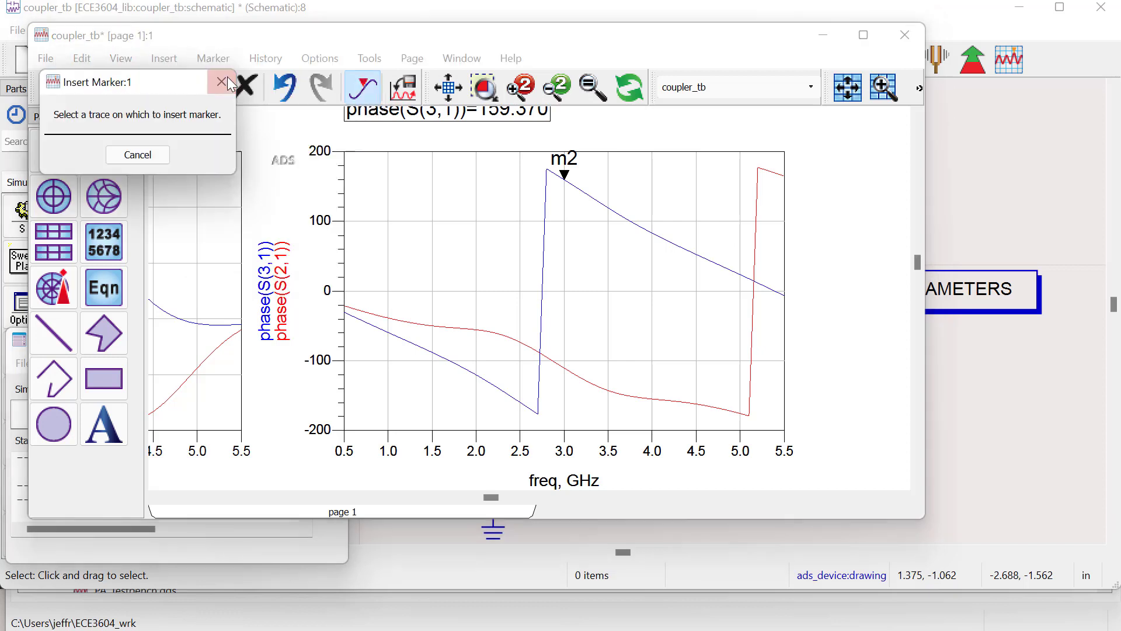
left_click(564, 364)
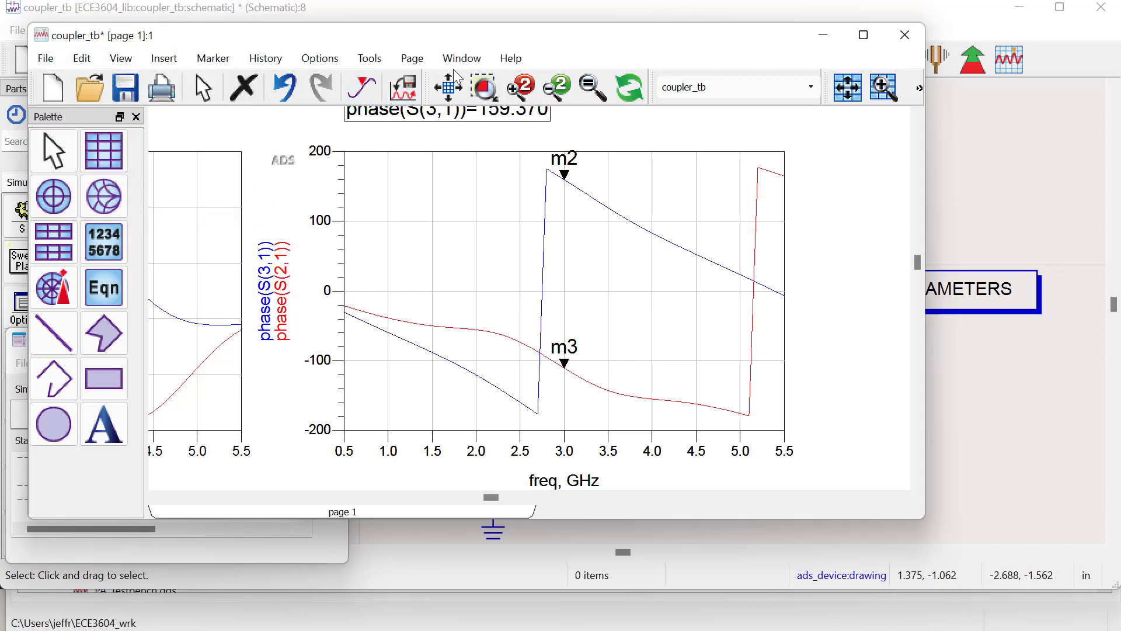
- Show all plots, then zoom in on the phase plot and its marker readouts
left_click(456, 89)
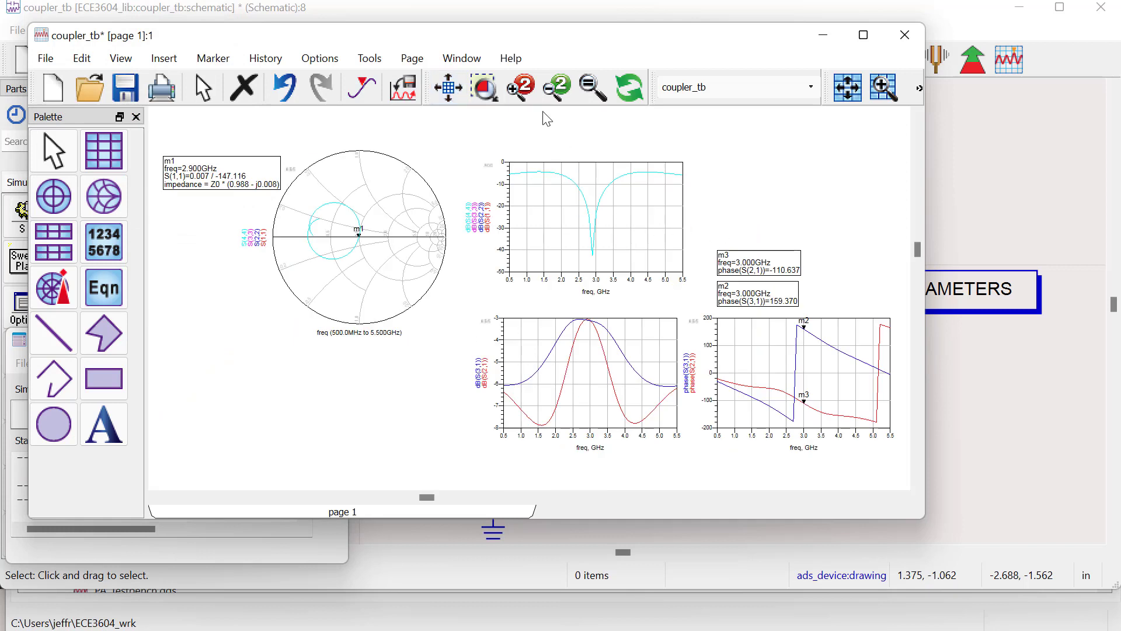
left_click(483, 89)
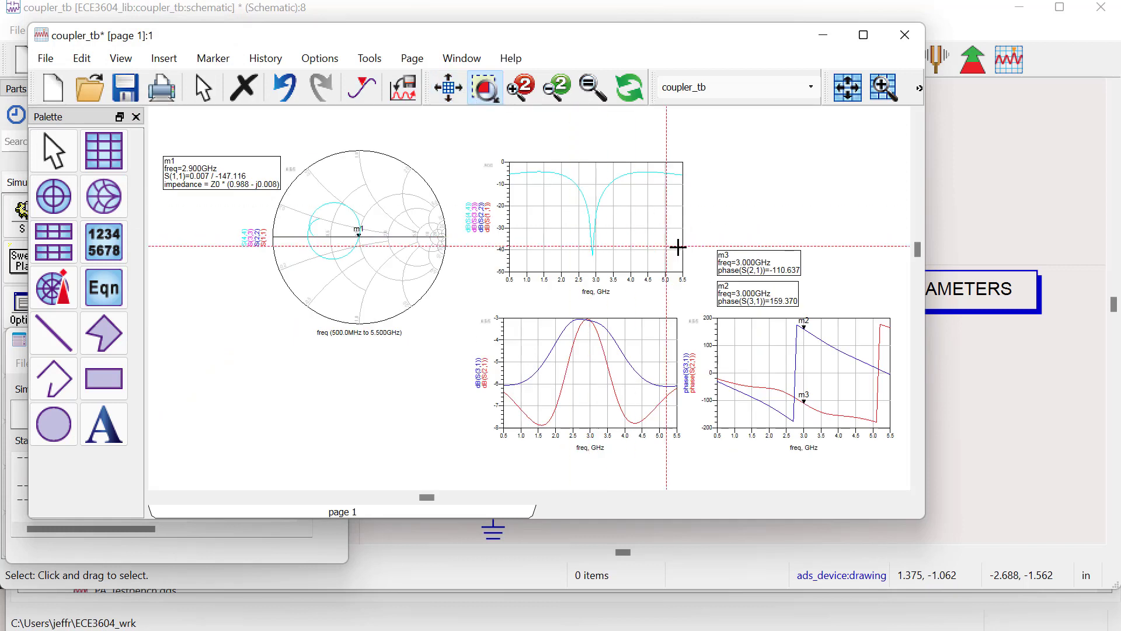
left_click_drag(666, 240, 899, 454)
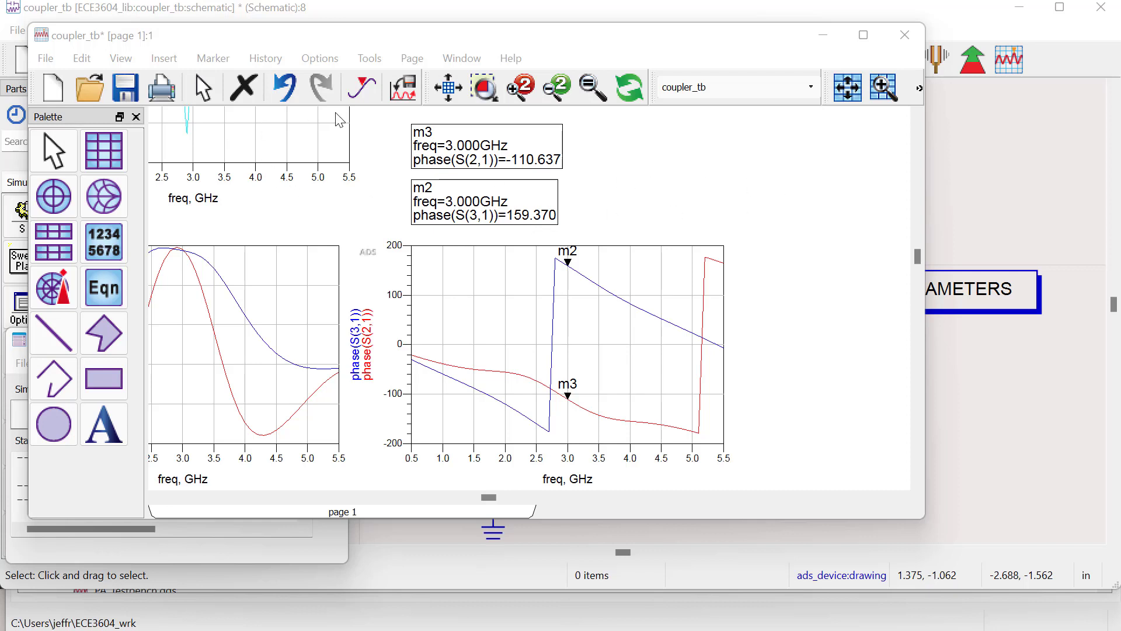
- Add a rectangular plot of dB(S(4,1)) below the Smith chart
left_click(461, 82)
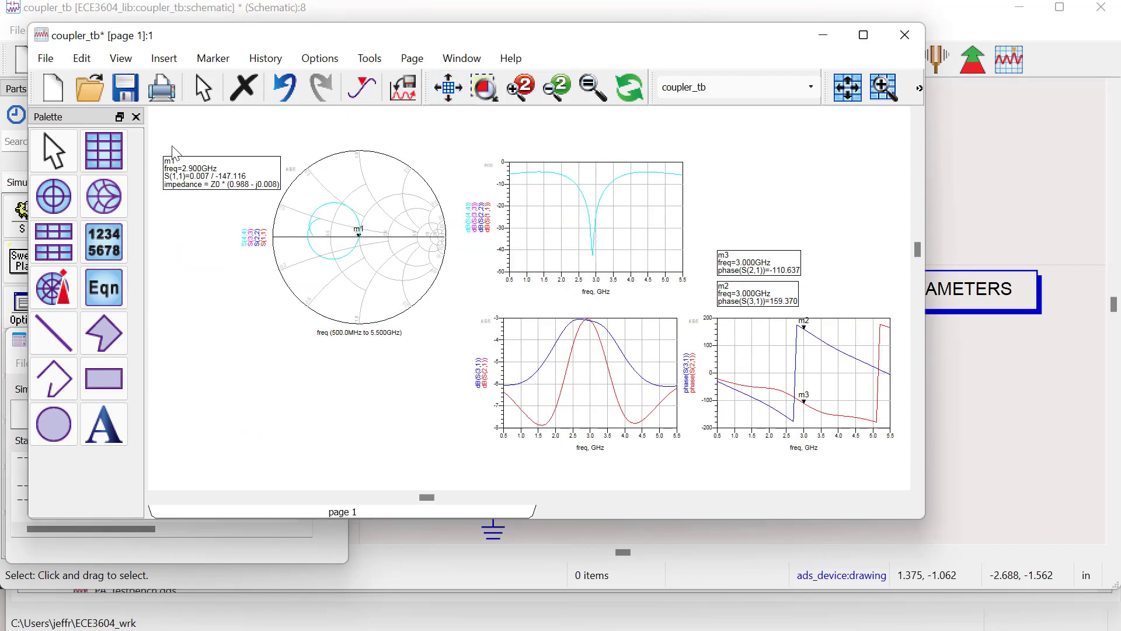
left_click(114, 153)
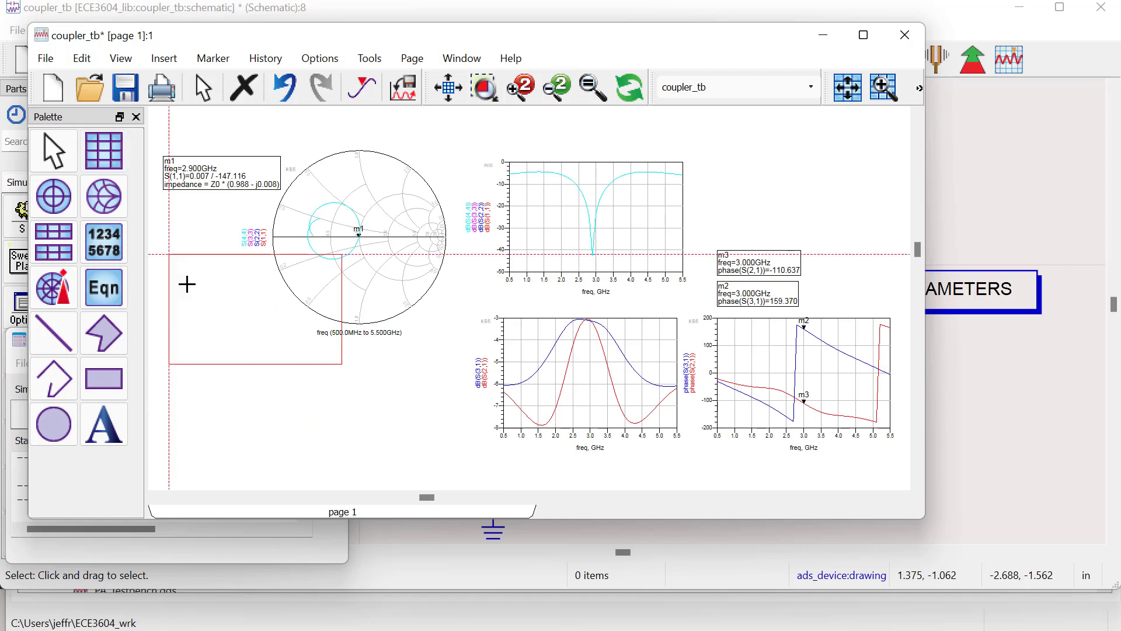
left_click(271, 353)
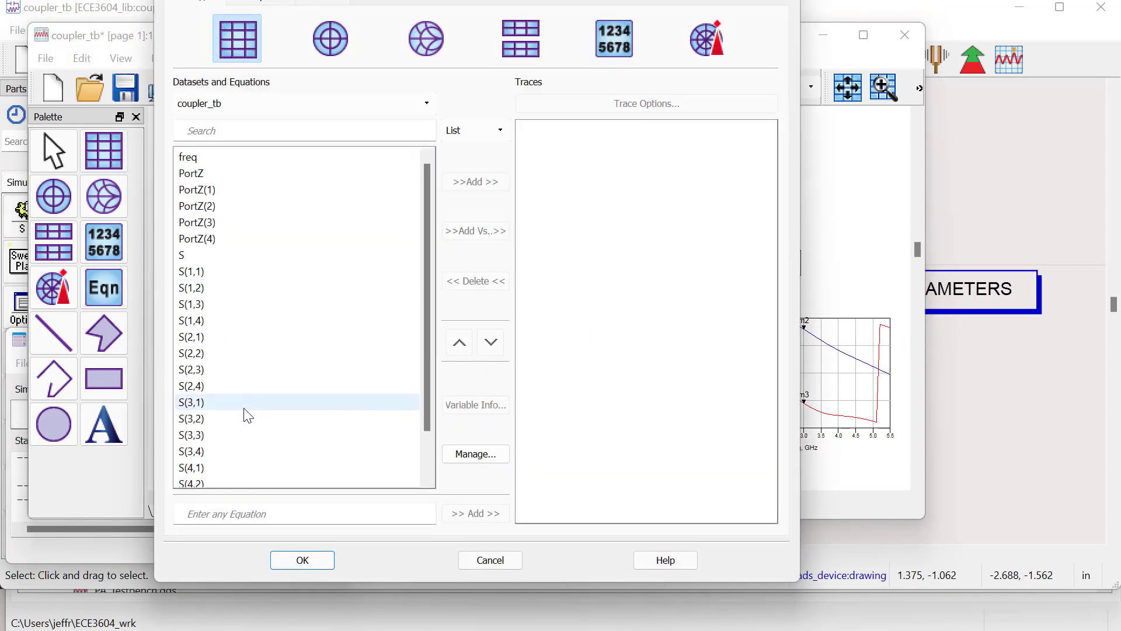
left_click(238, 466)
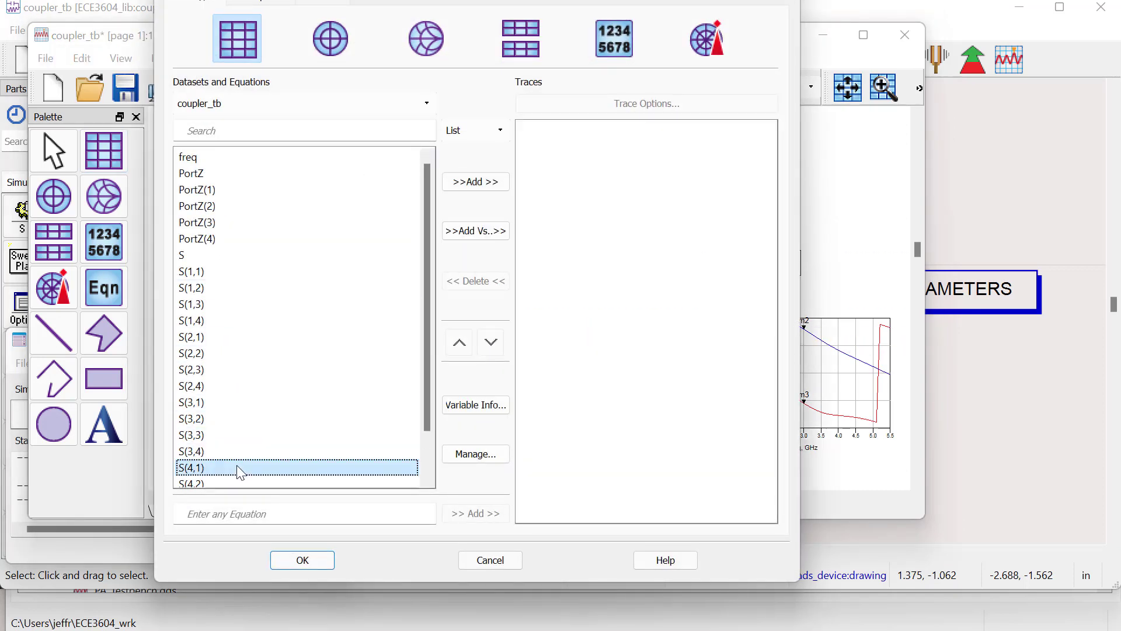
left_click(475, 182)
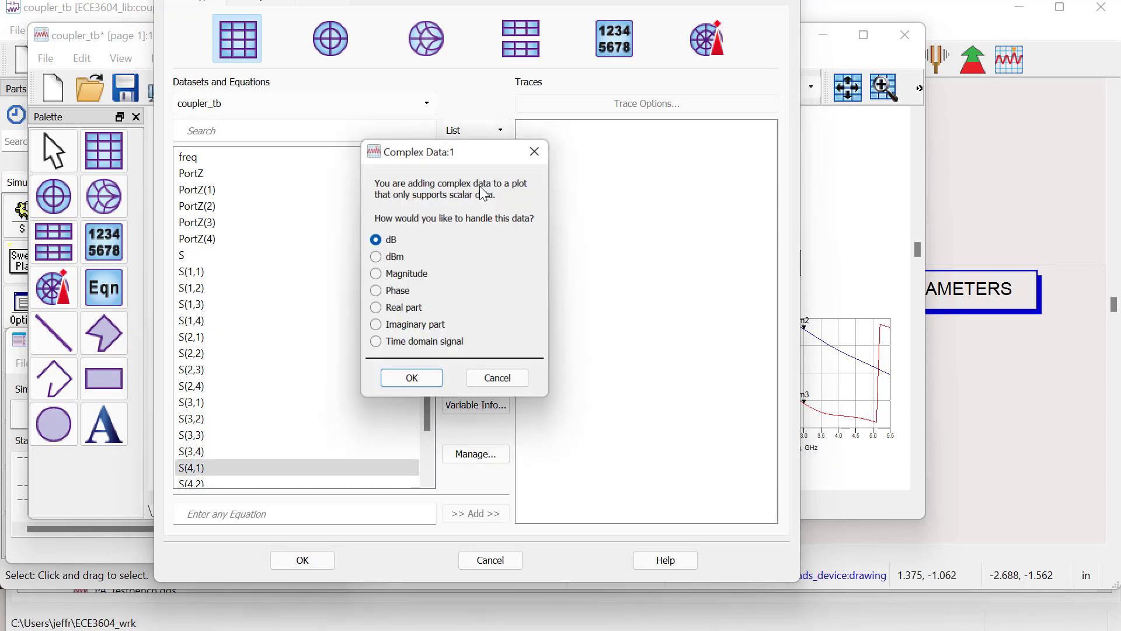
left_click(422, 380)
left_click(312, 561)
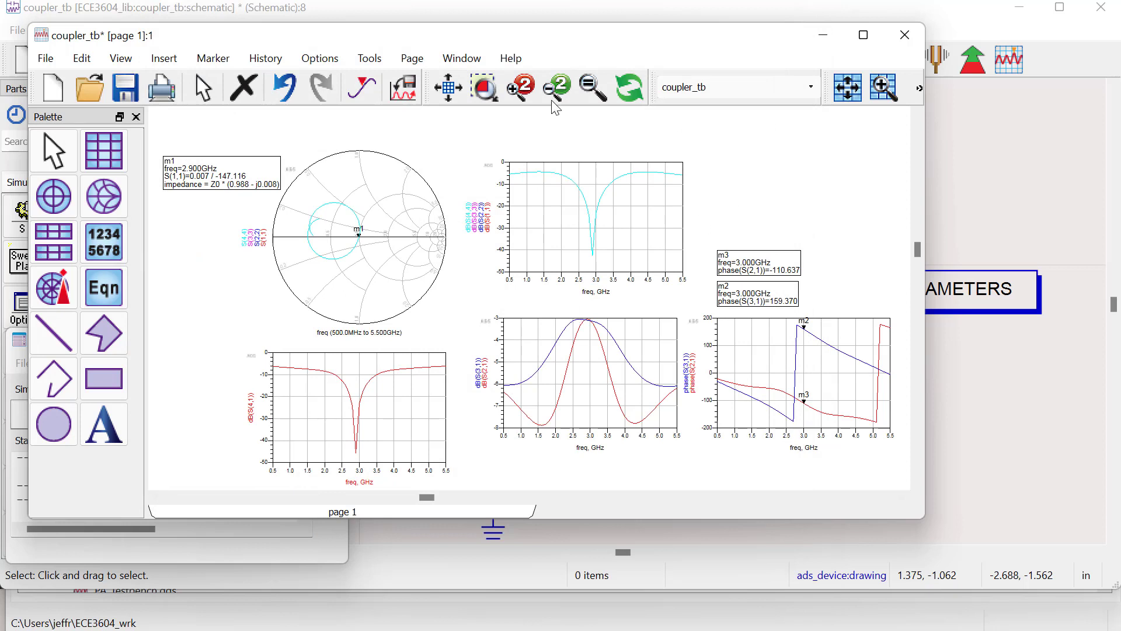
- Zoom in on the S(4,1) plot's isolation dip near 2.9 GHz, then show all five plots
left_click(484, 88)
left_click_drag(230, 338, 459, 486)
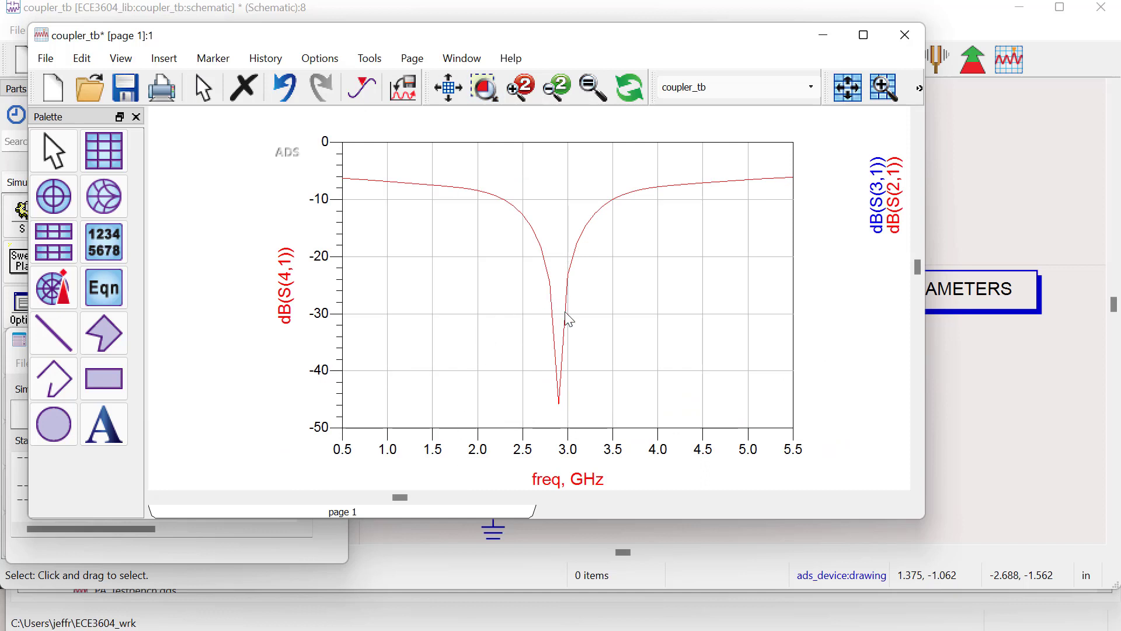
mouse_move(564, 415)
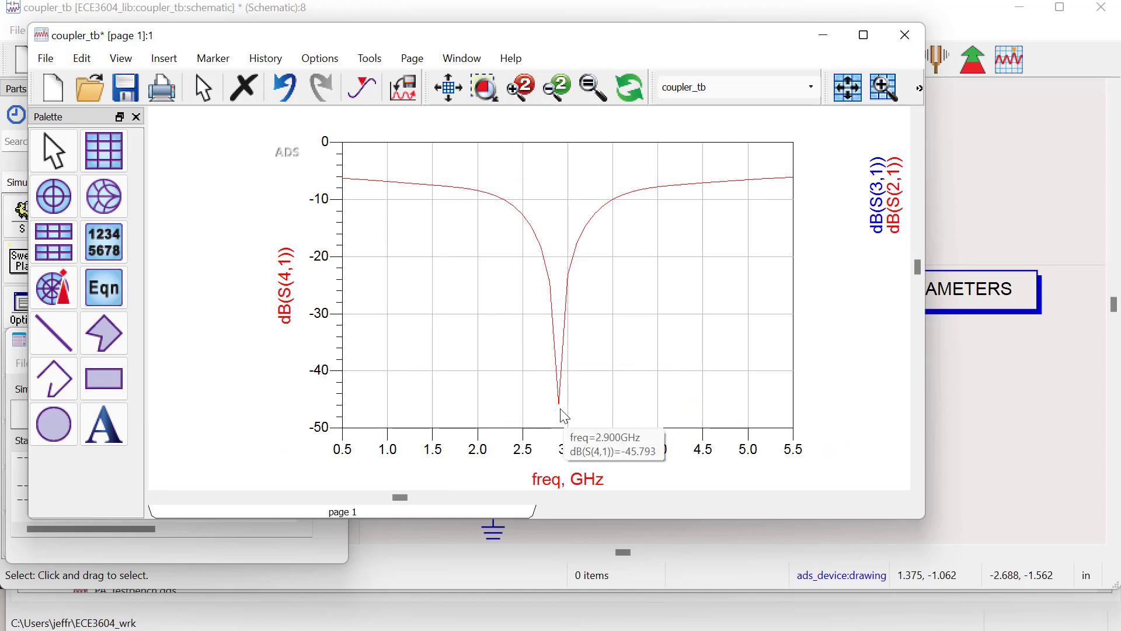
left_click(456, 101)
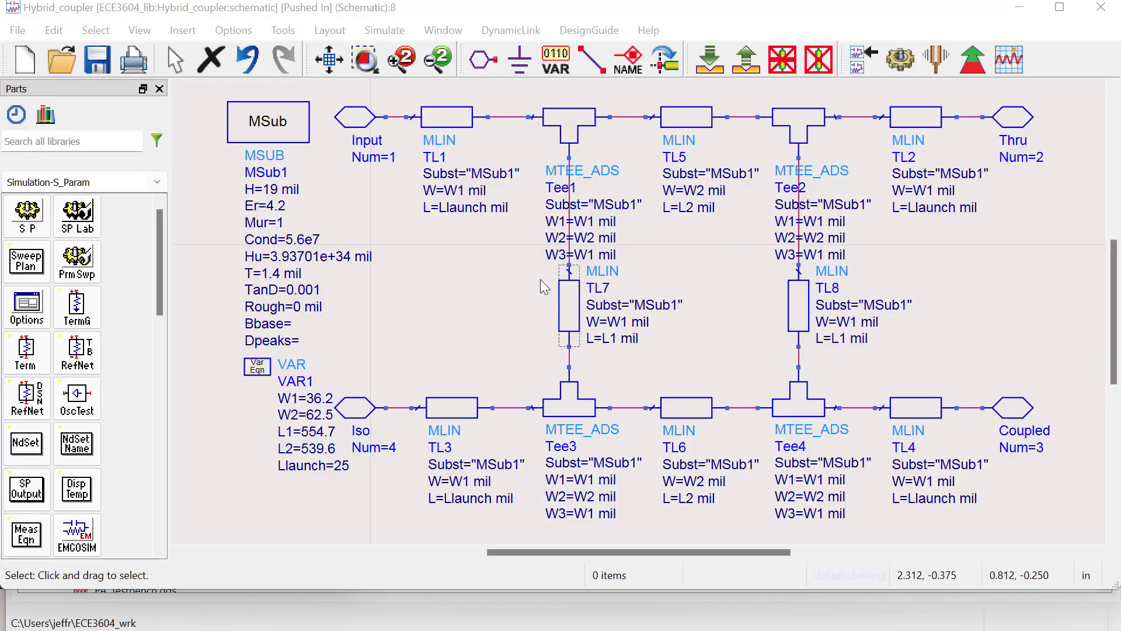
- Enable optimization for W1 in VAR1 with a range of 33 to 39
double_click(266, 368)
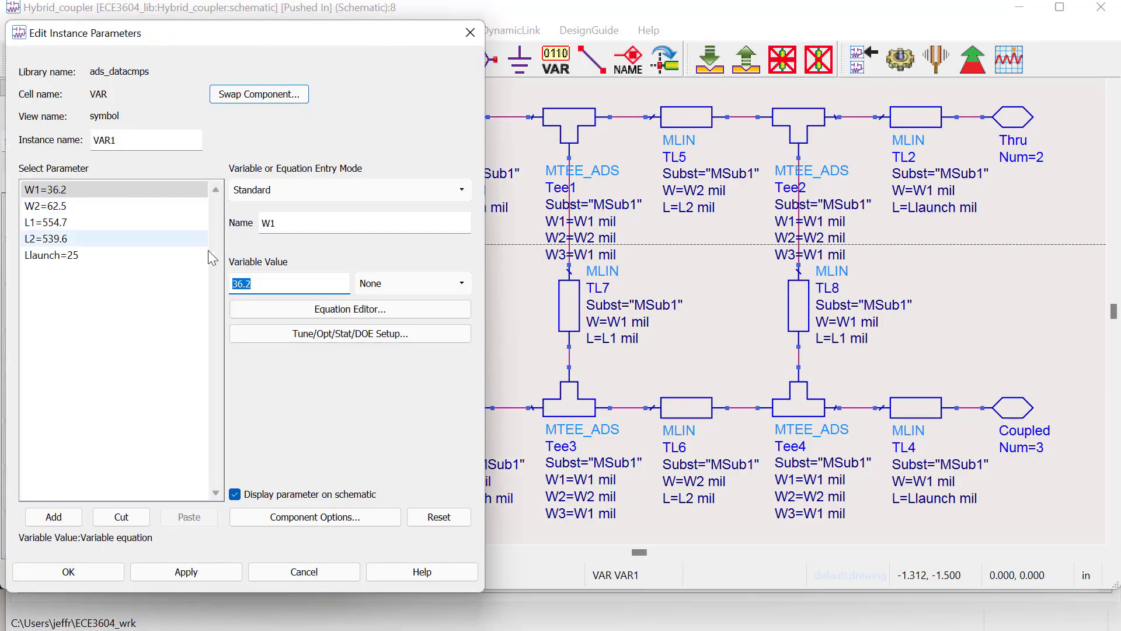
left_click(360, 334)
left_click_drag(220, 98, 644, 154)
left_click(613, 184)
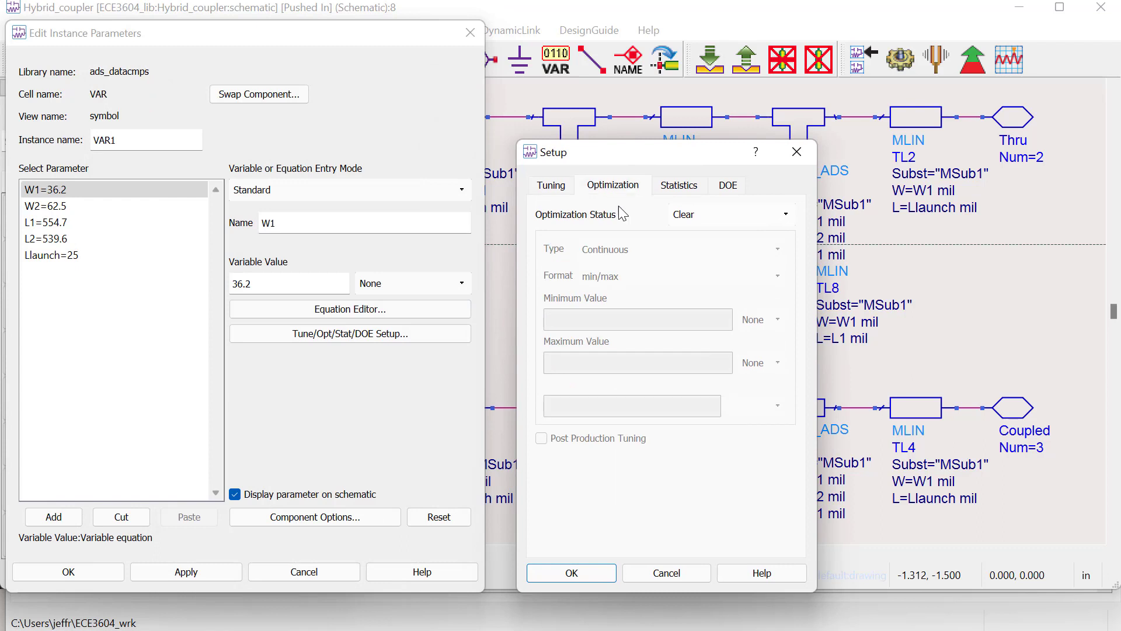
left_click(706, 217)
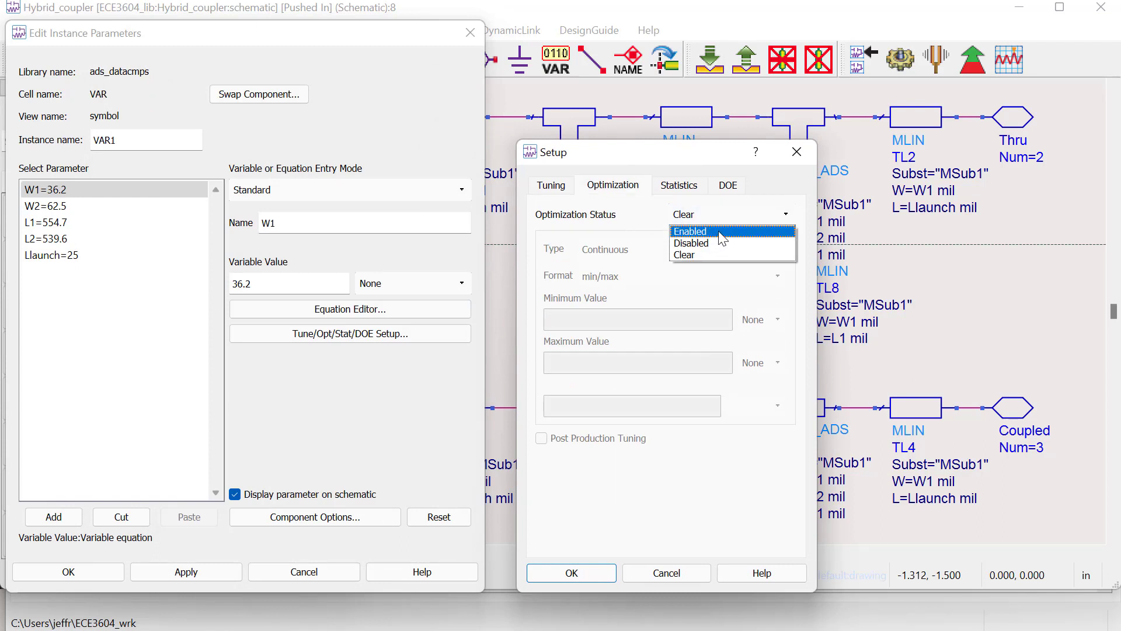
left_click(722, 232)
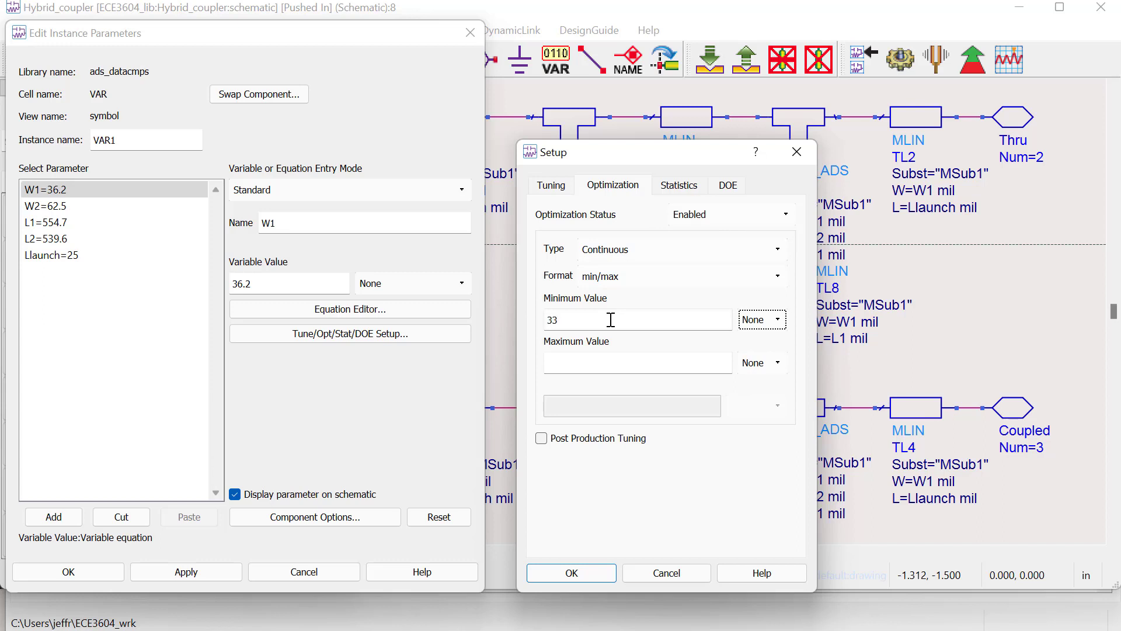
key("Tab")
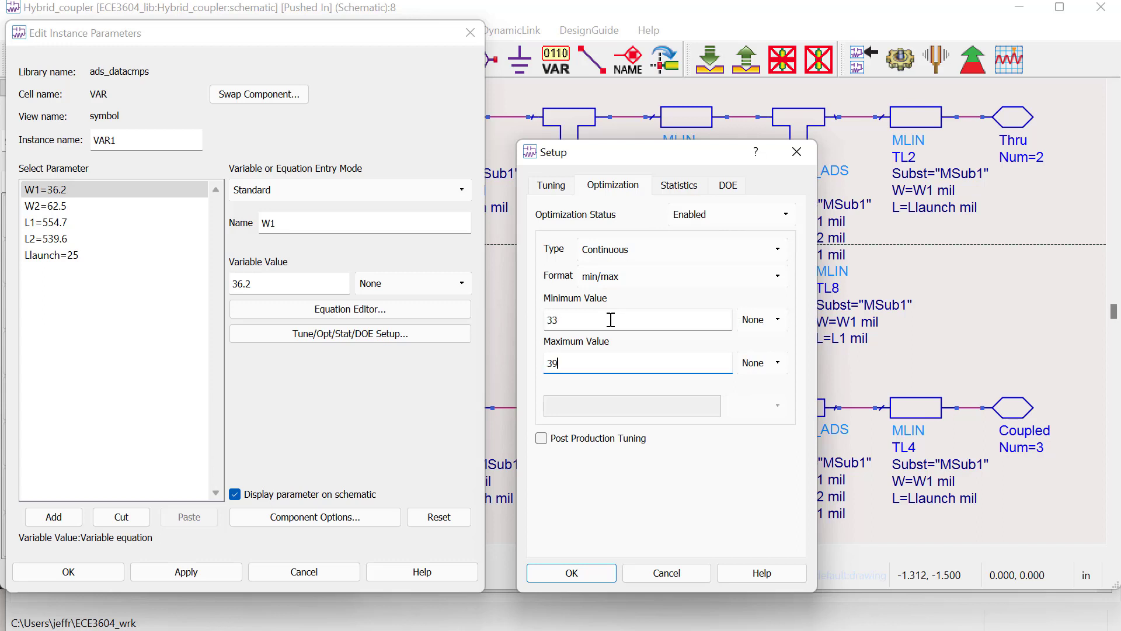
key("Return")
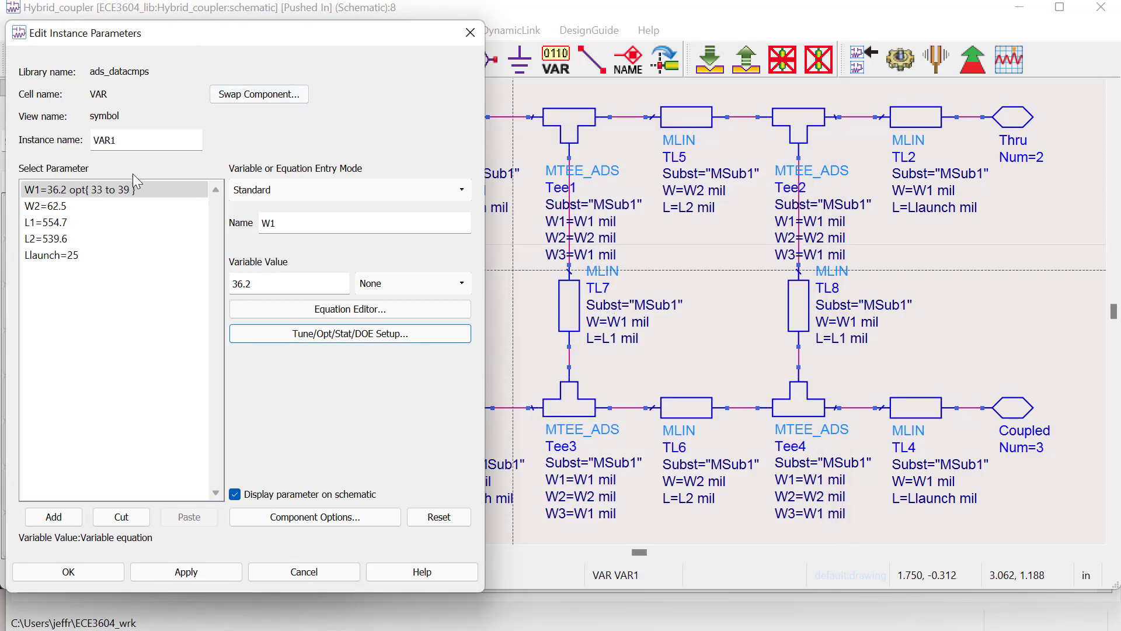
- Open W2's optimization setup and confirm the VAR1 settings
left_click(137, 206)
double_click(254, 282)
left_click(365, 333)
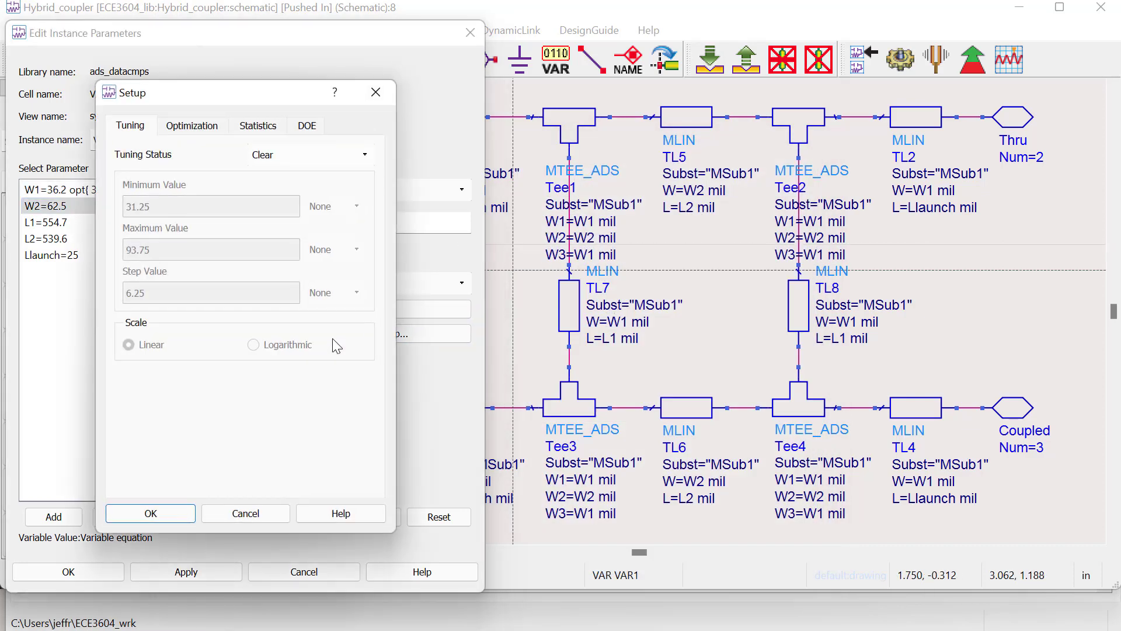
key("Return")
key("Return")
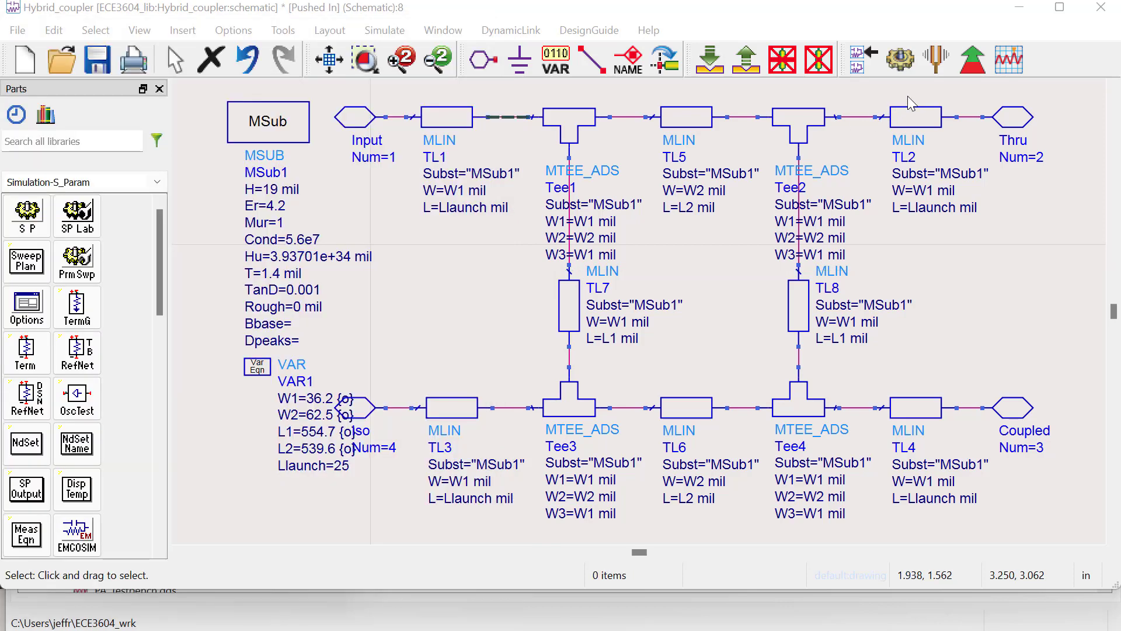
- In coupler_tb, place an Optim controller beside the simulation and a Goal below it
left_click(750, 57)
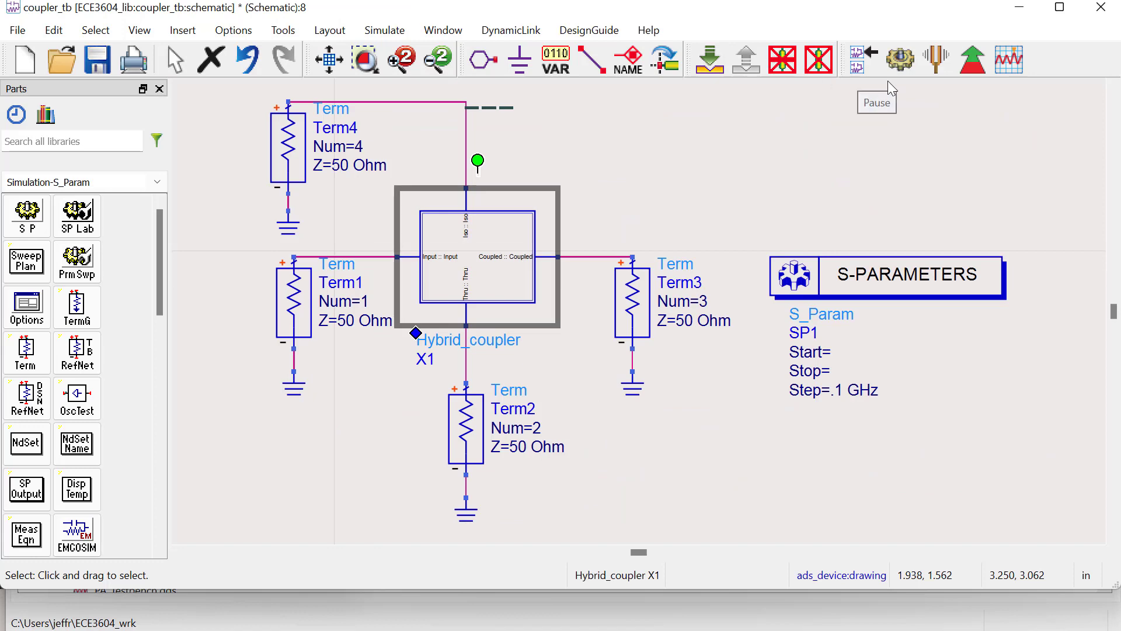
left_click(165, 184)
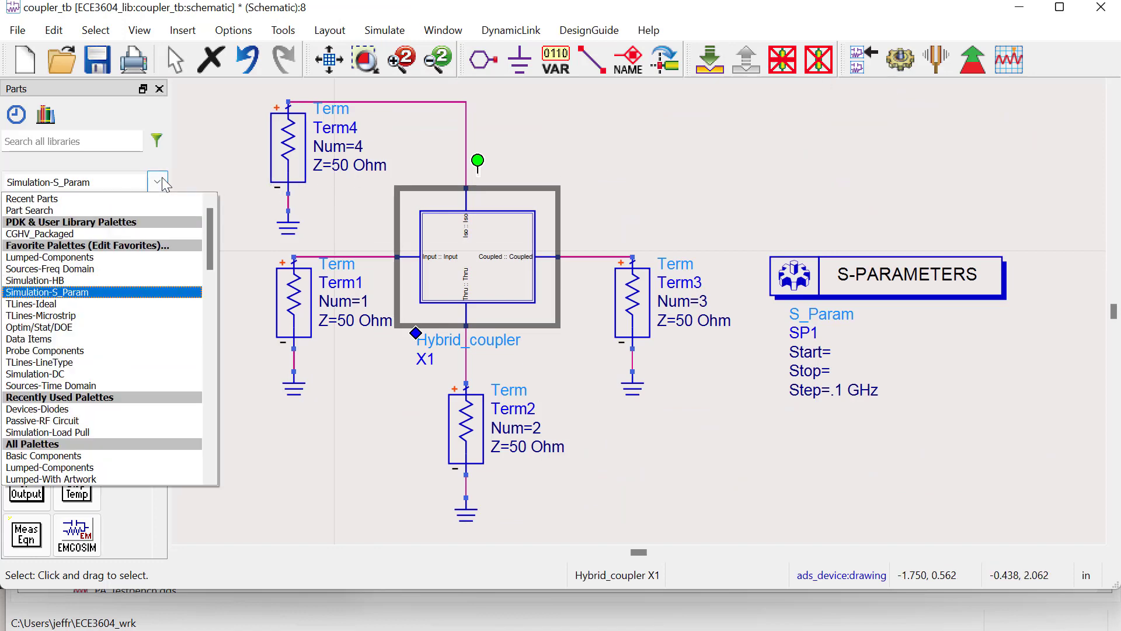
left_click(61, 328)
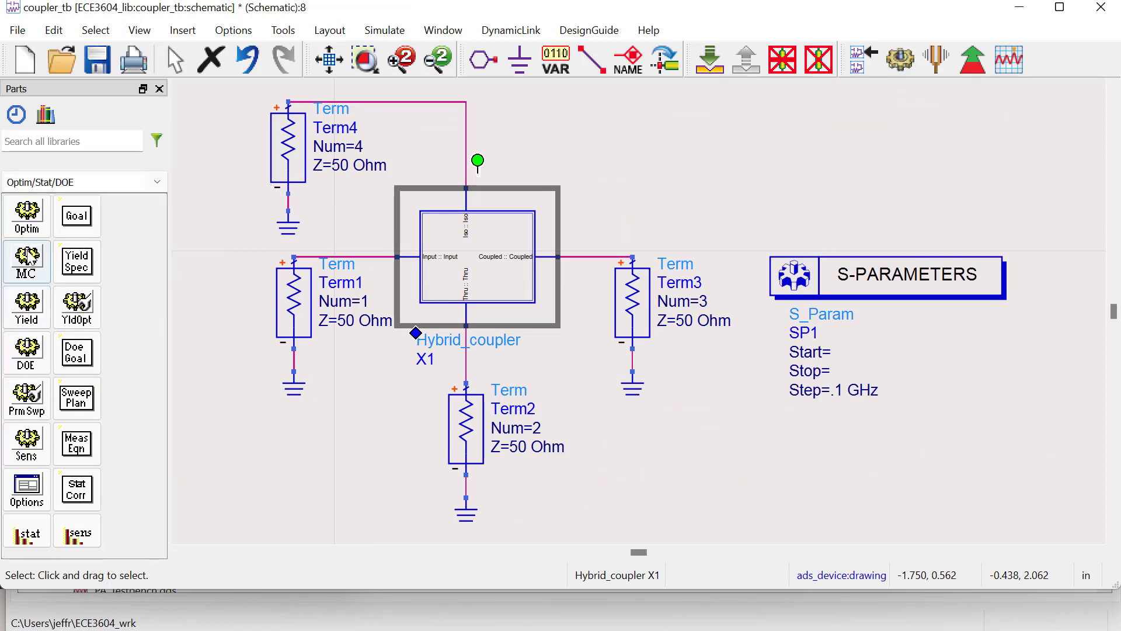
left_click(27, 220)
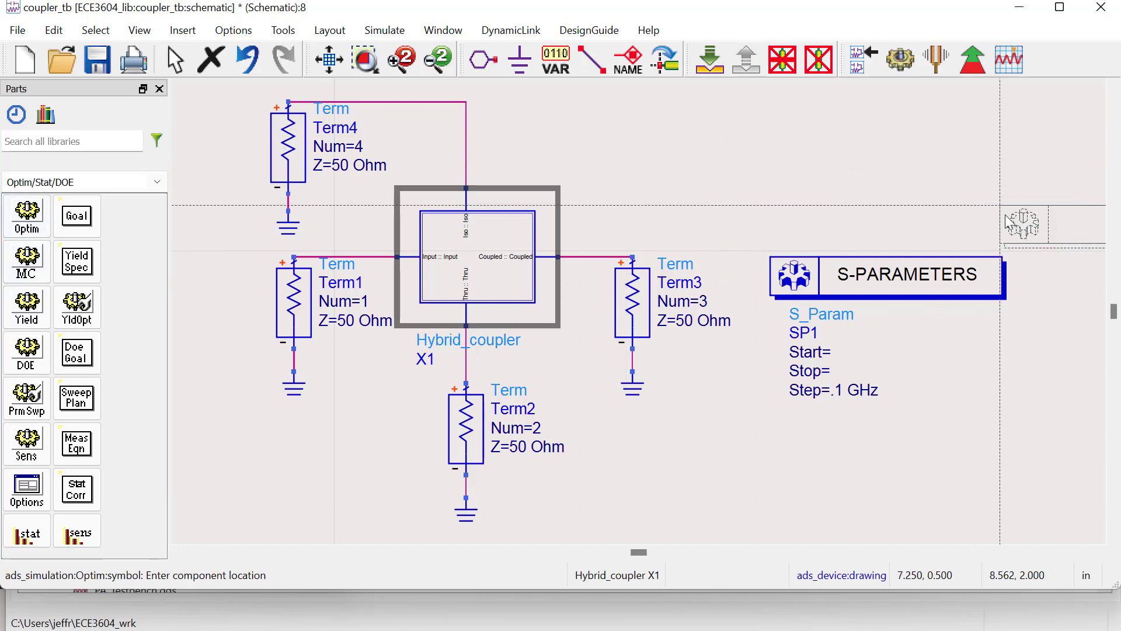
left_click(1025, 262)
key("Escape")
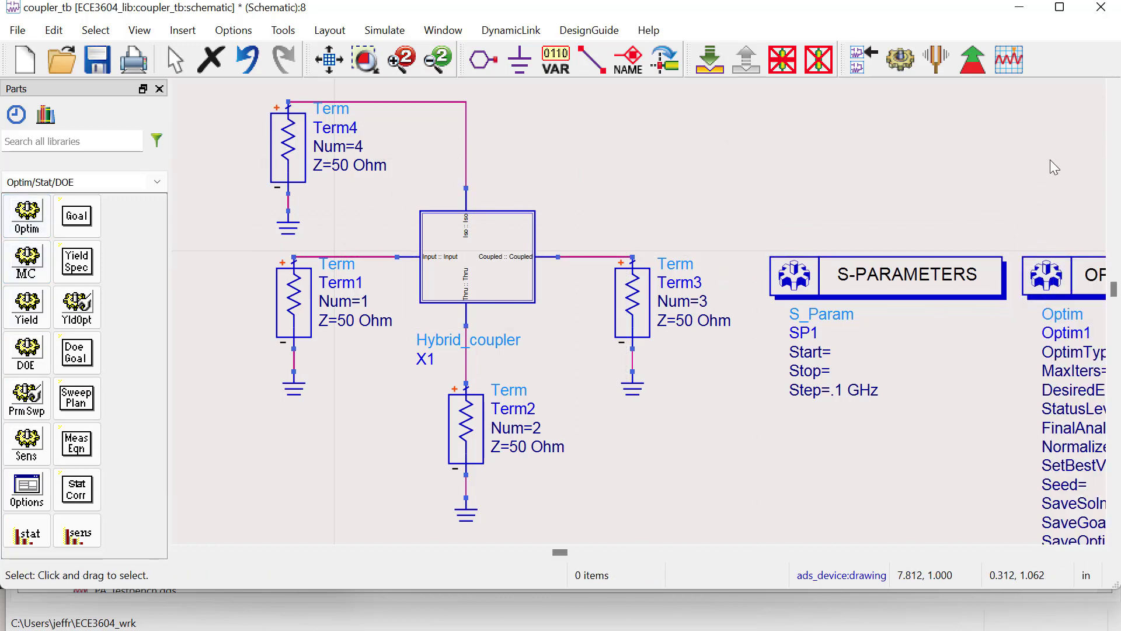
left_click(77, 216)
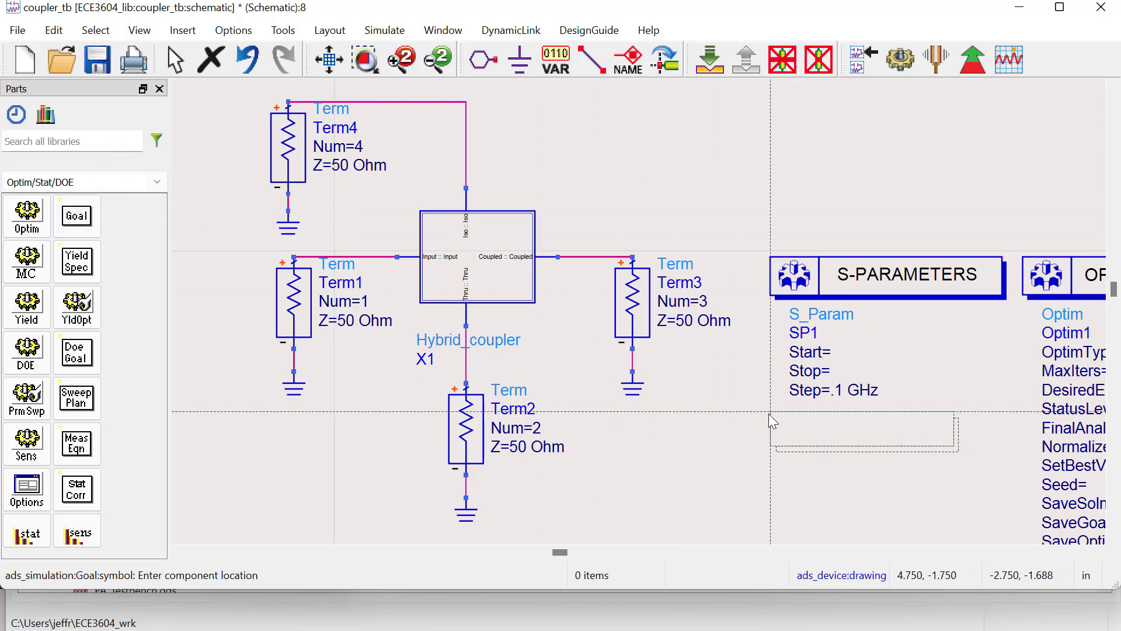
left_click(769, 413)
- Set OptimGoal1 to dB(S(2,1))-dB(S(3,1)) on SP1, within -0.25 to 0.25 over 2.95G–3.05G
key("Escape")
double_click(853, 429)
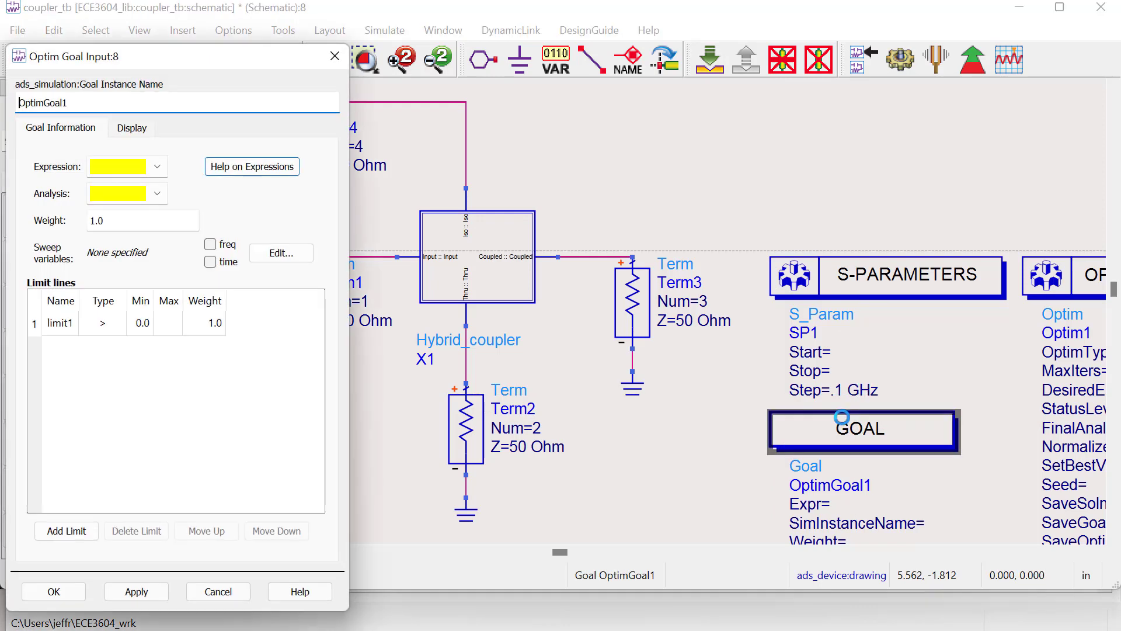
left_click(158, 167)
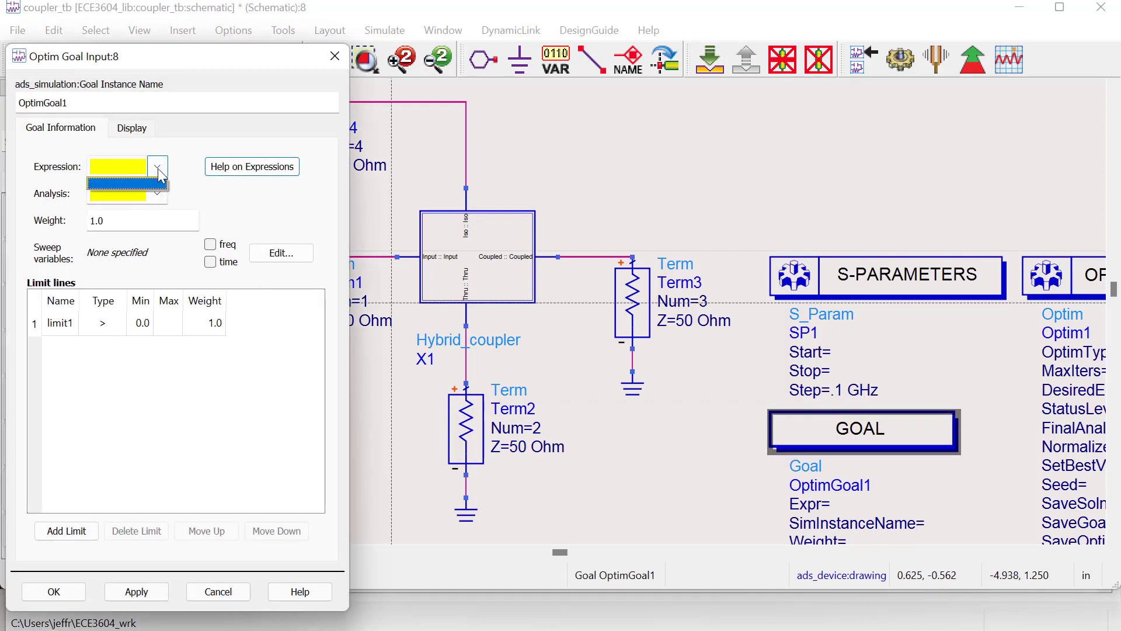
left_click(127, 165)
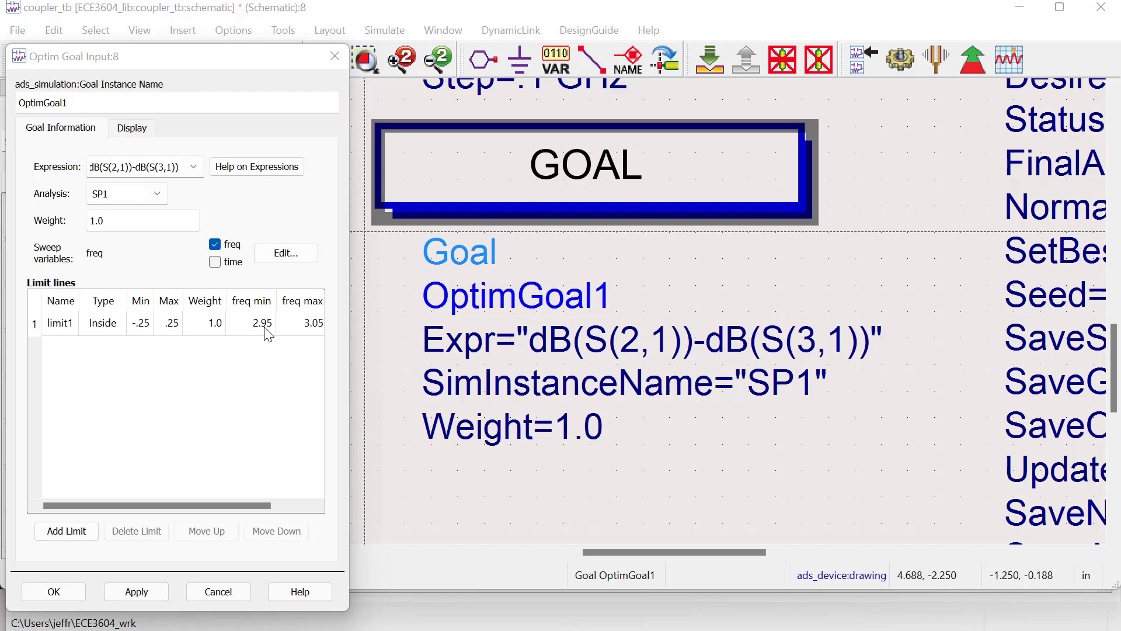
double_click(266, 326)
type("G")
key("Tab")
double_click(317, 329)
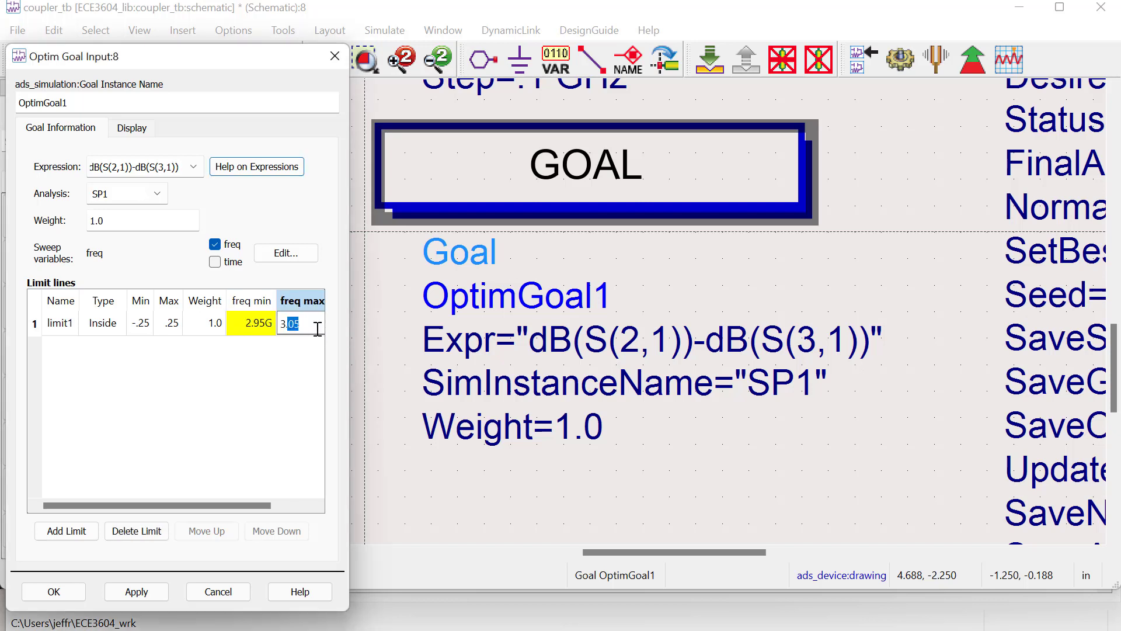
left_click(317, 328)
type("G")
key("Return")
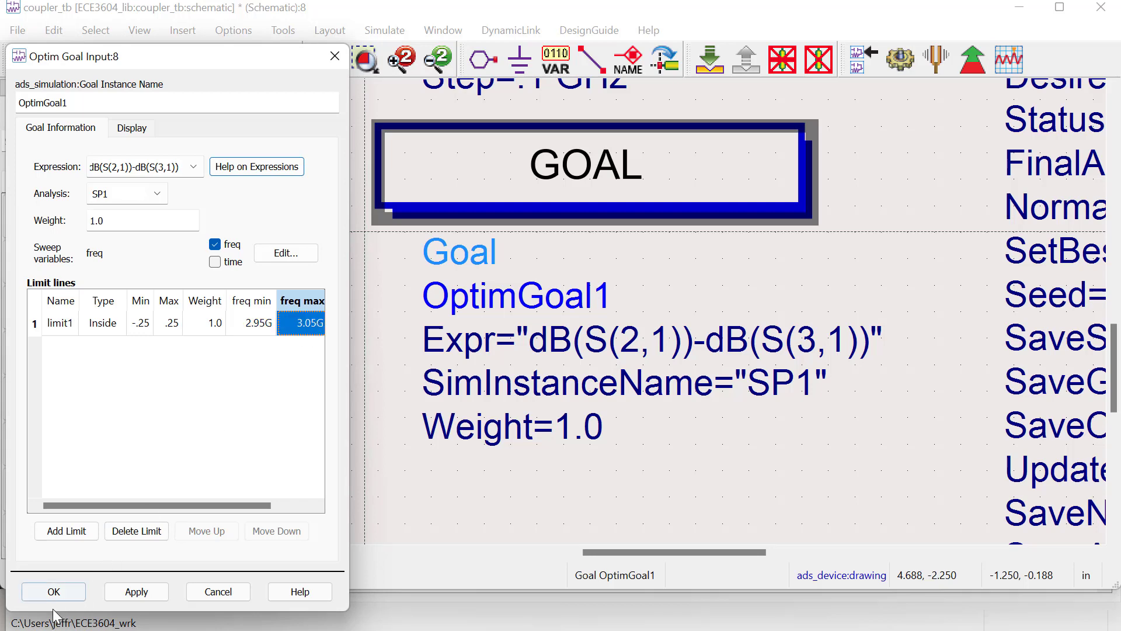
left_click(54, 591)
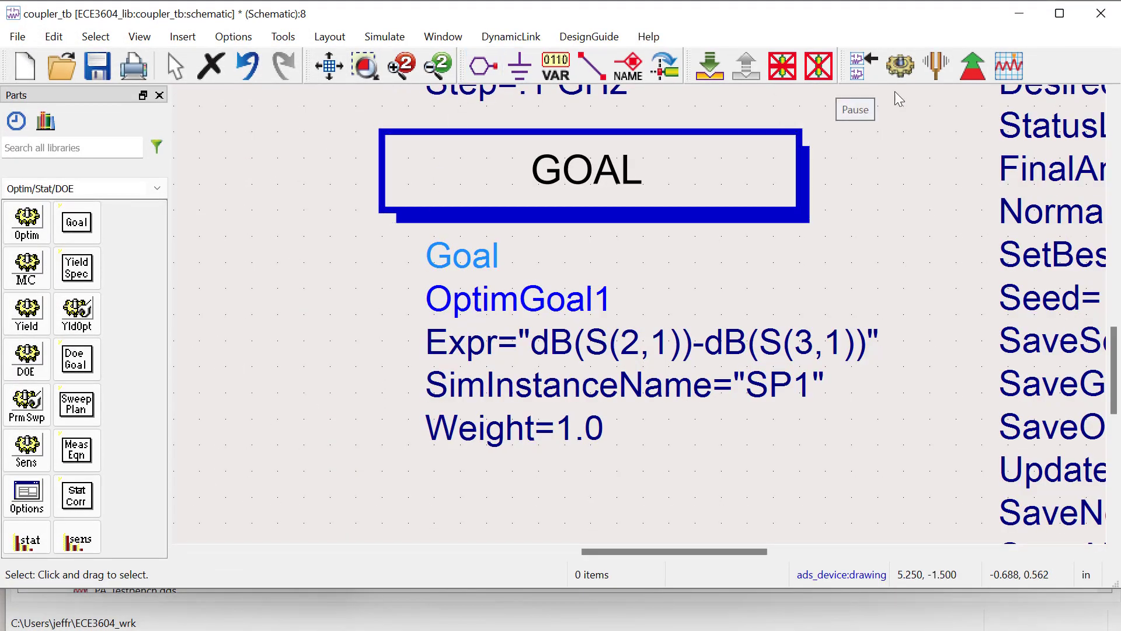
- Change OptimGoal2's maximum limit on dB(S(2,1)) to -2.9
key("f")
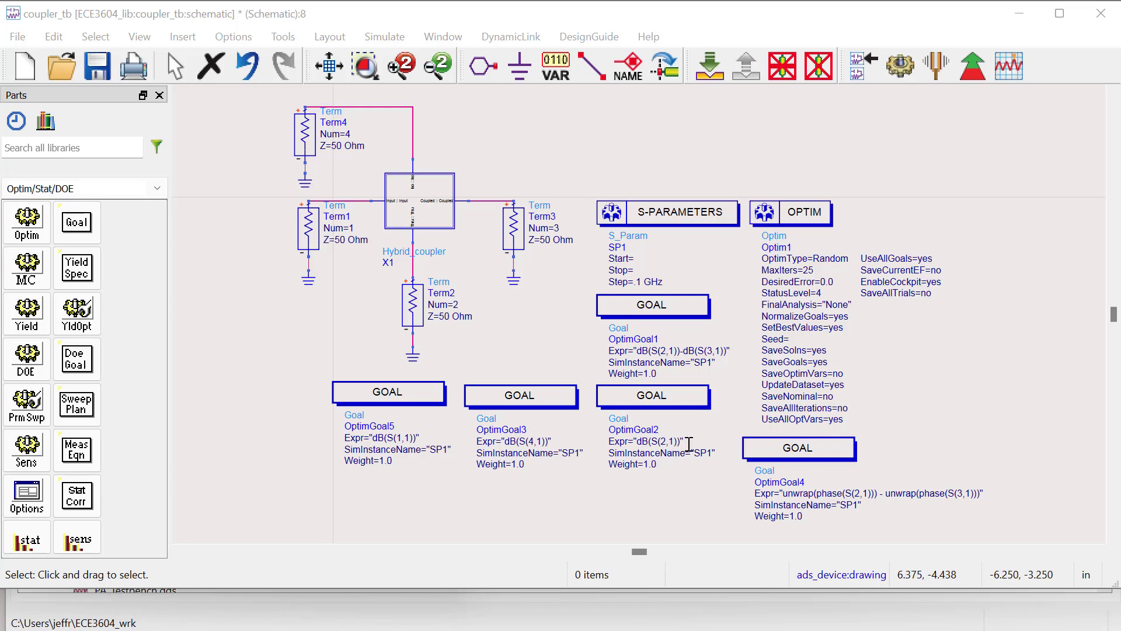
double_click(610, 402)
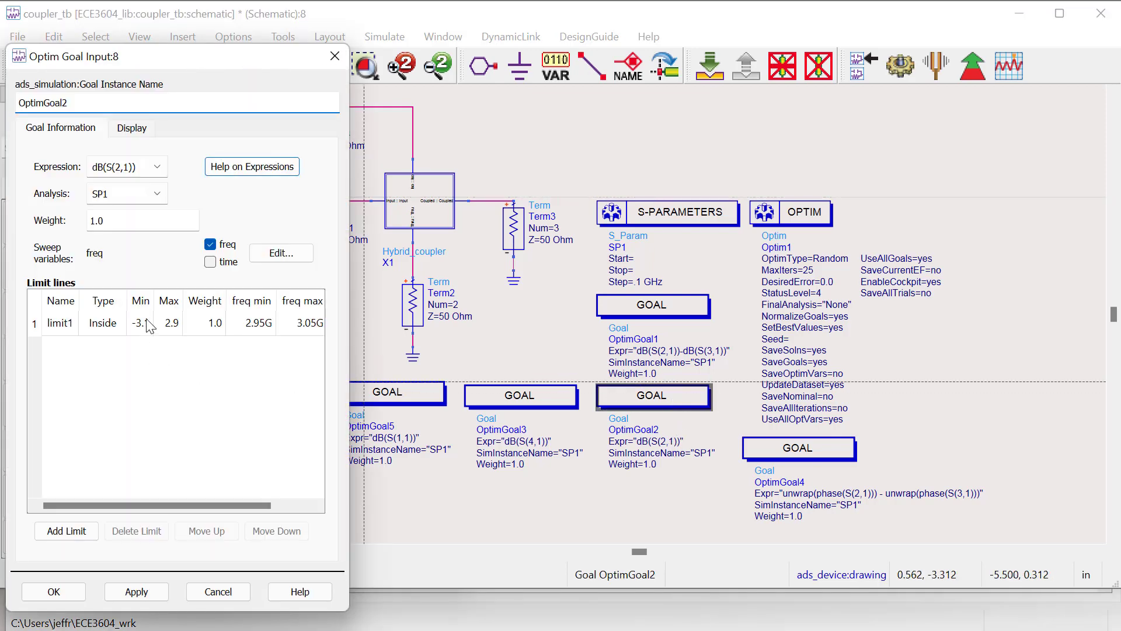
double_click(168, 331)
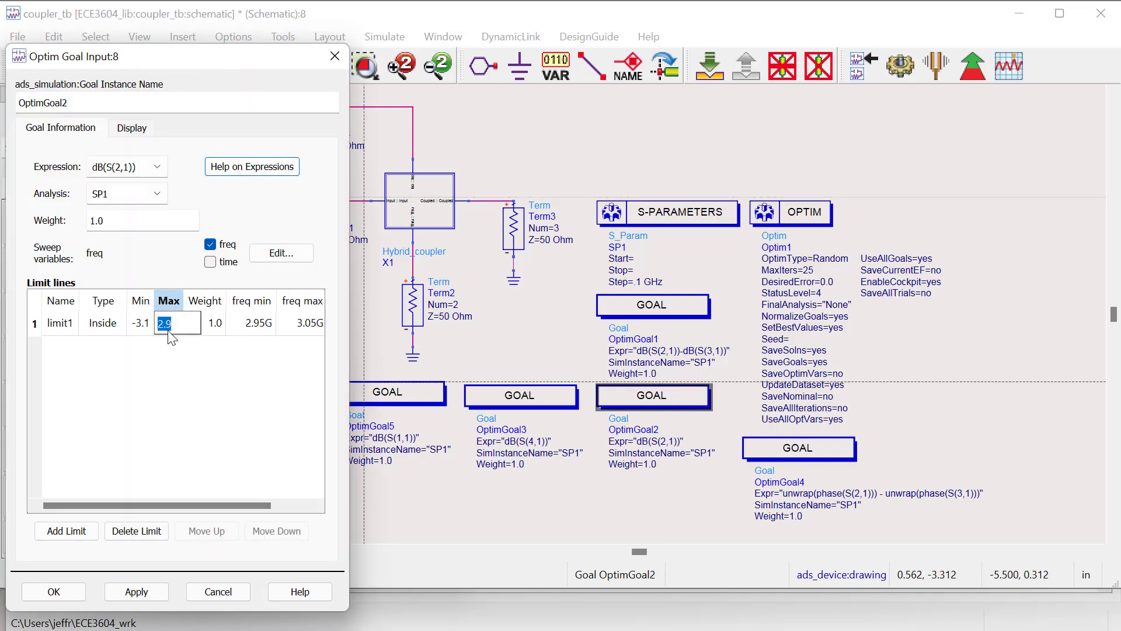
left_click(168, 331)
key("Home")
type("-")
key("Return")
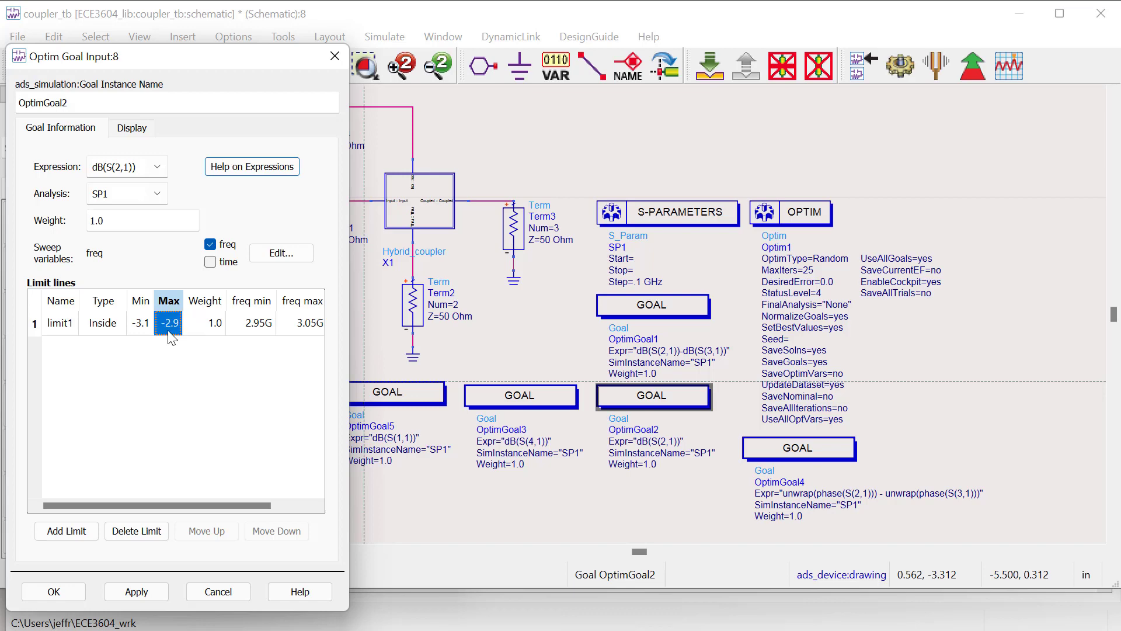
left_click(50, 595)
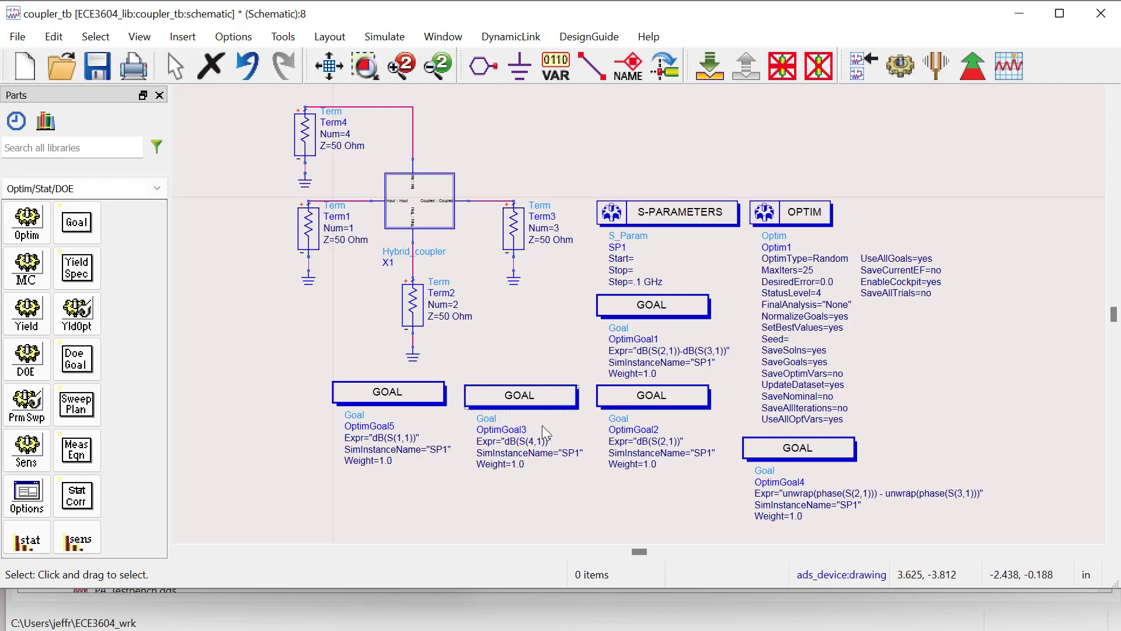
- Review the OptimGoal3, OptimGoal5 and OptimGoal4 settings without changing them
double_click(535, 401)
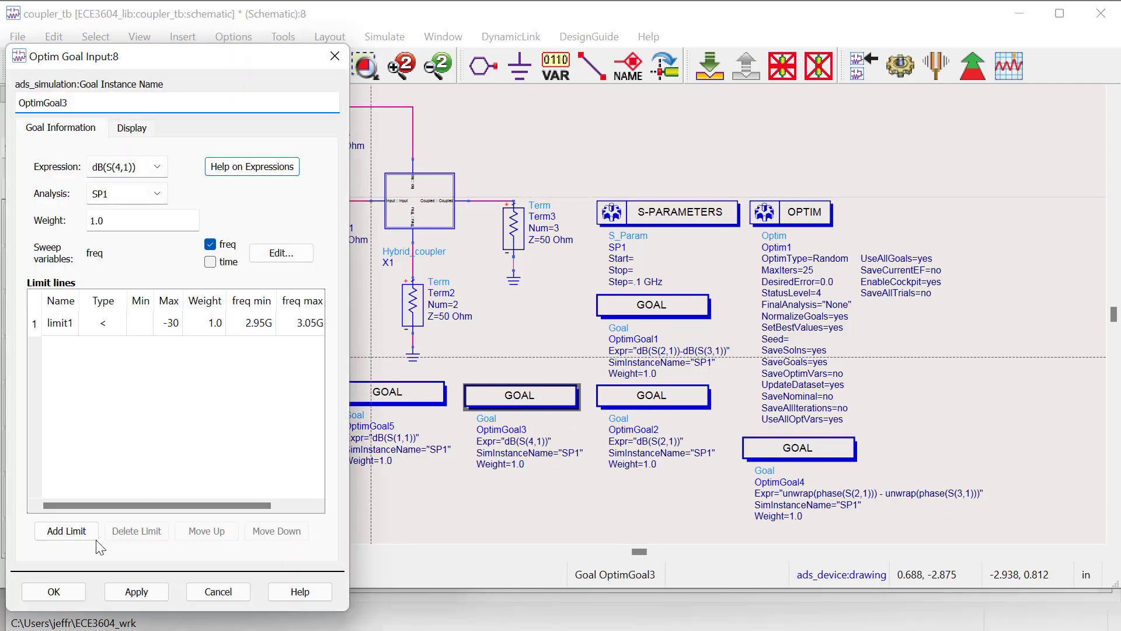
left_click(66, 595)
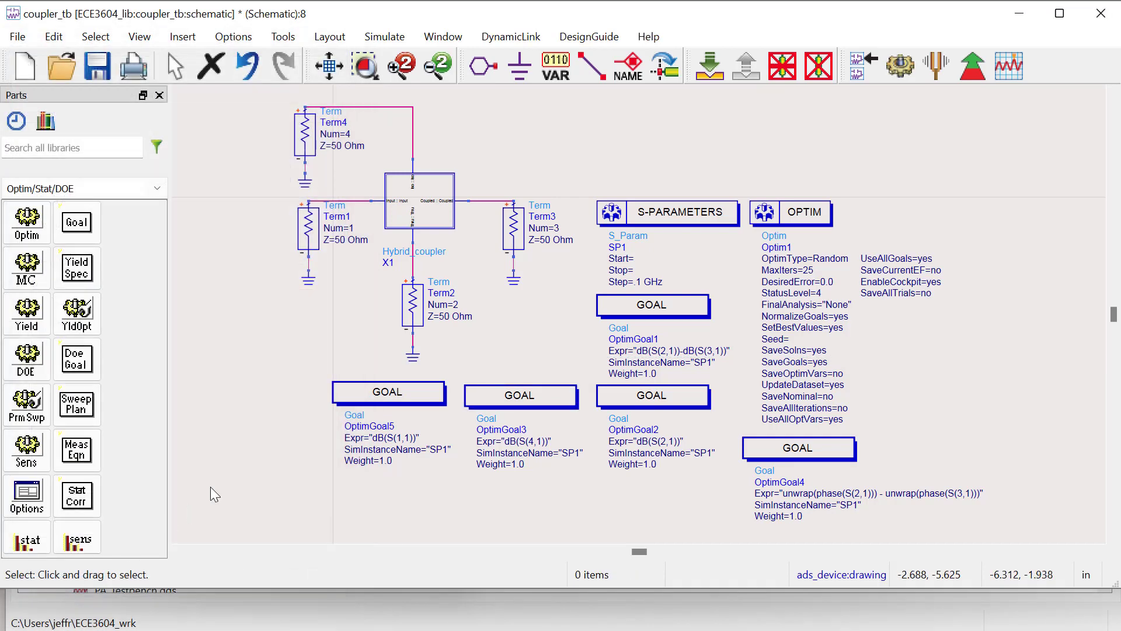
double_click(381, 387)
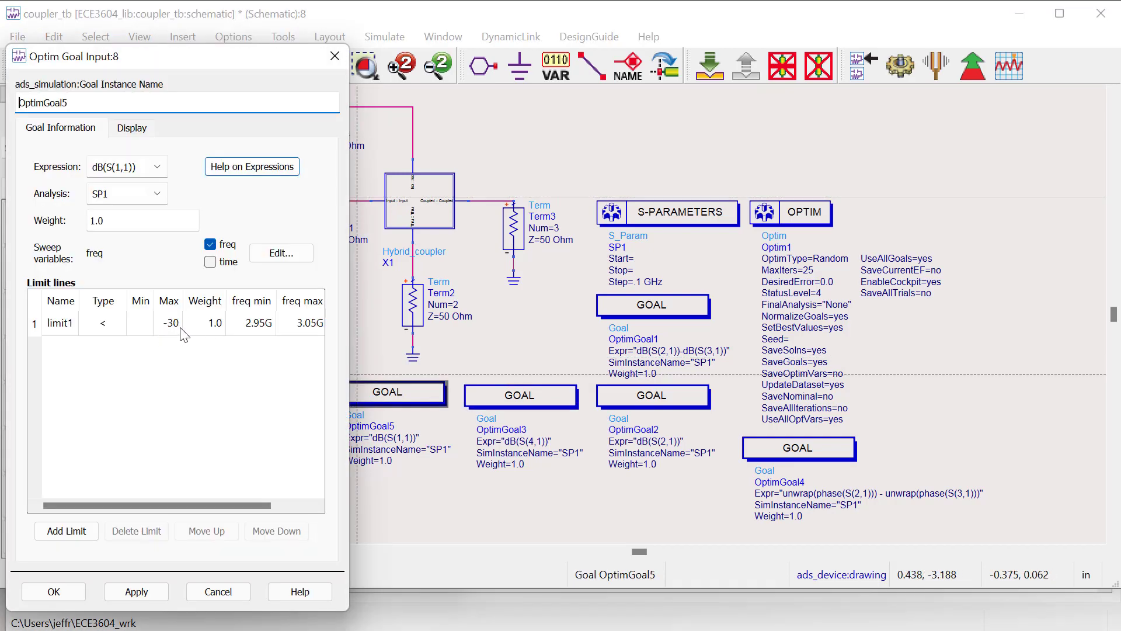
left_click(56, 591)
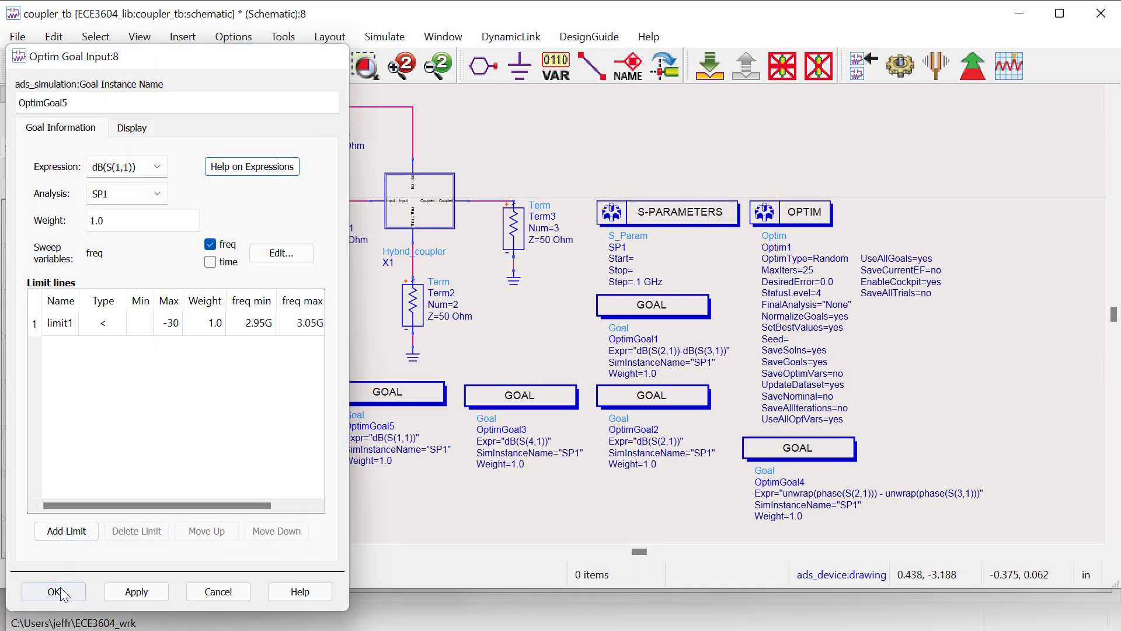
double_click(822, 453)
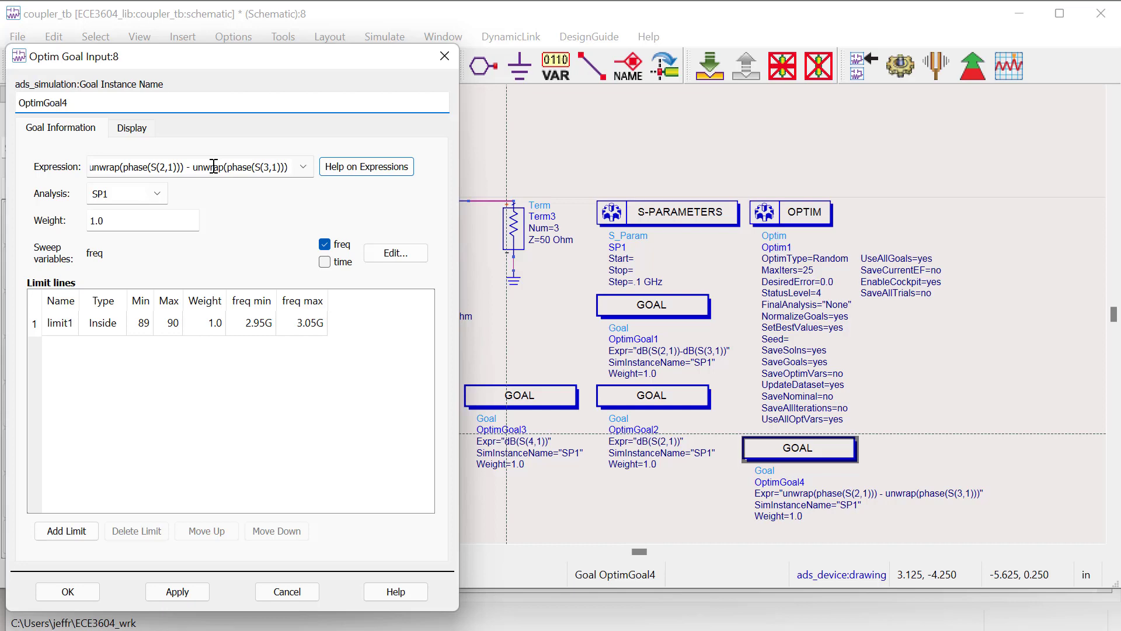
left_click(81, 594)
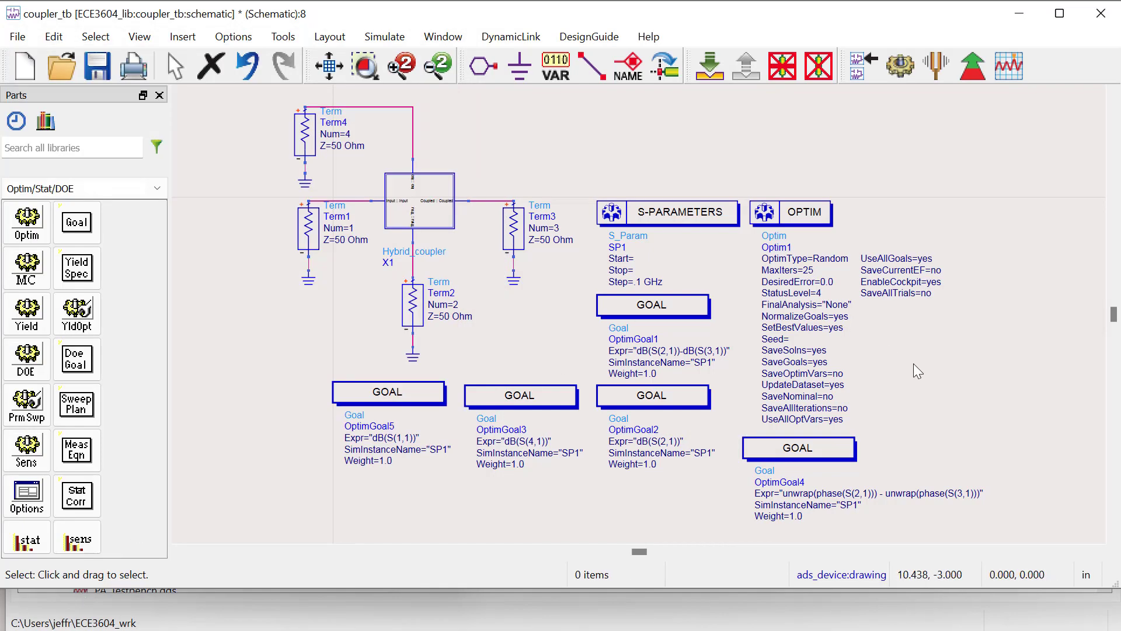
- Set the Optim1 controller's MaxIters to 100 instead of 25
double_click(814, 221)
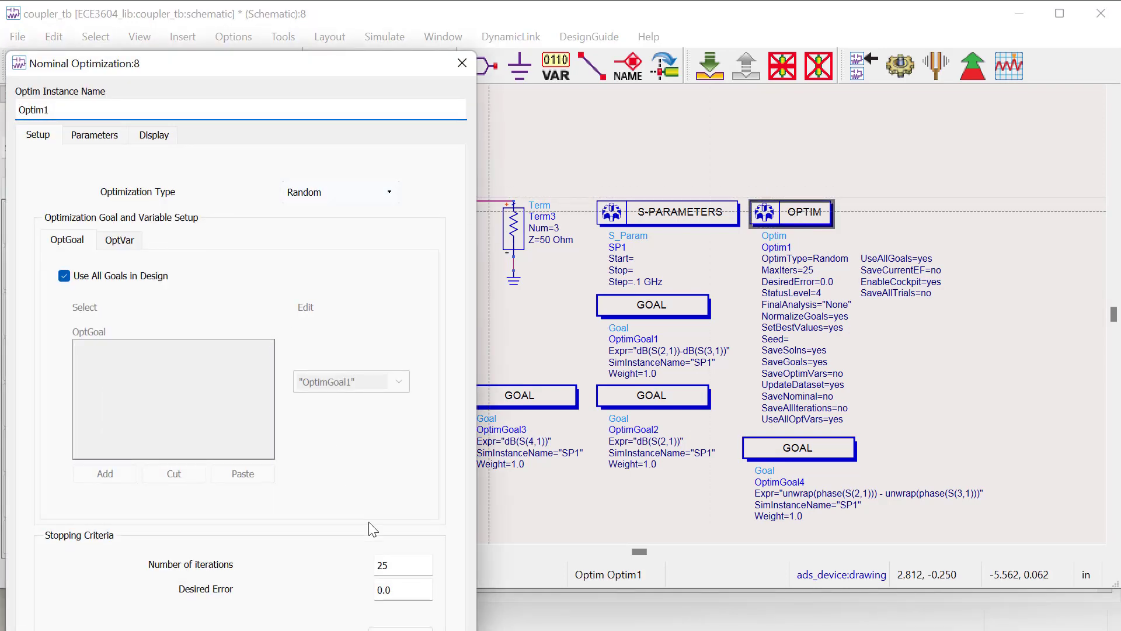
left_click(403, 566)
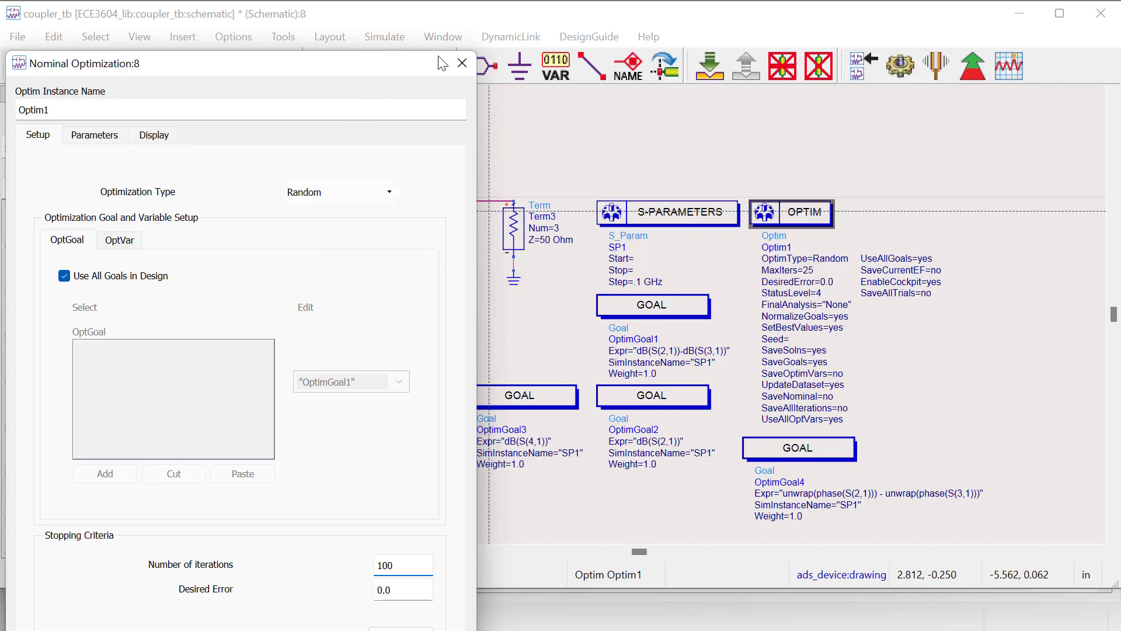
left_click_drag(385, 66, 410, 31)
left_click(481, 30)
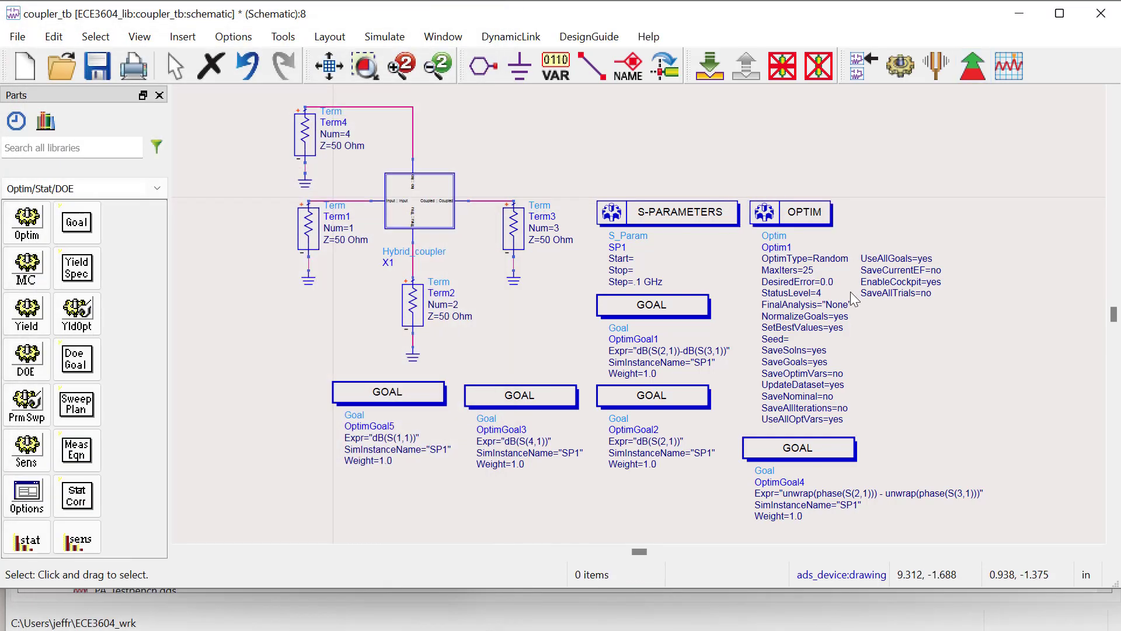
double_click(810, 269)
type("100")
key("Tab")
left_click(947, 377)
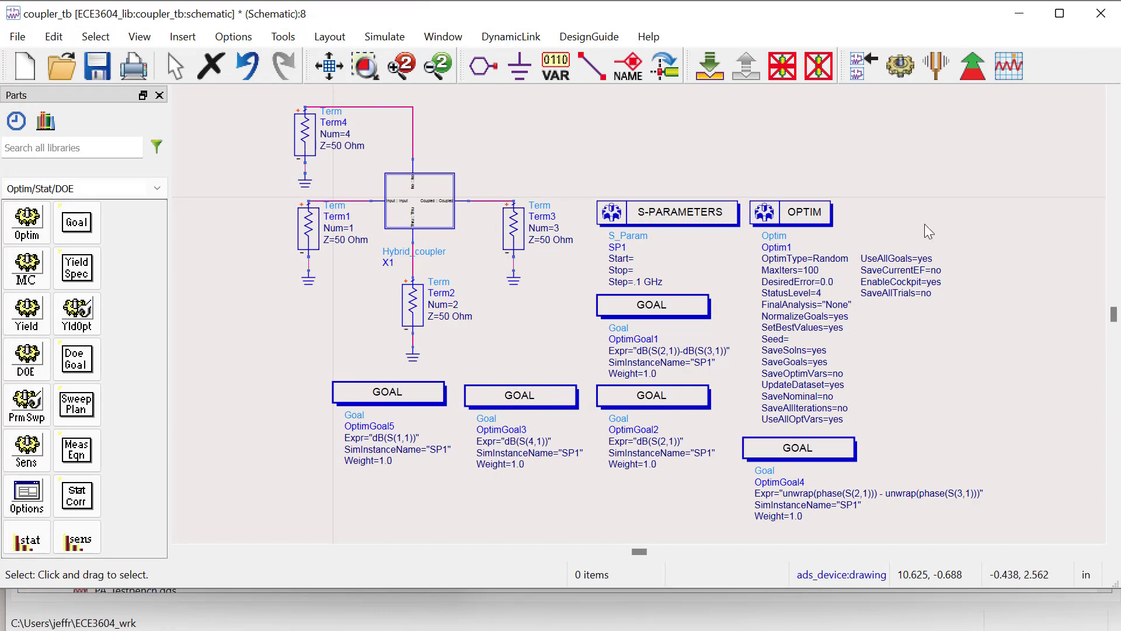
- Run the optimization and read the return-loss, isolation and coupling traces at 3 GHz
left_click(969, 75)
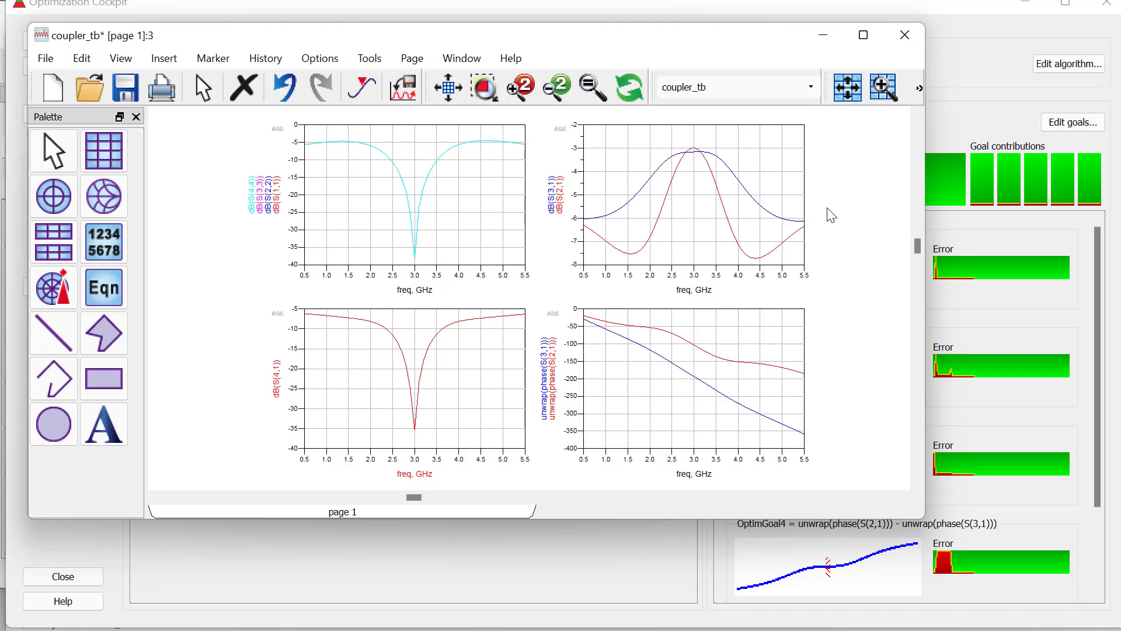
left_click_drag(711, 43, 760, 76)
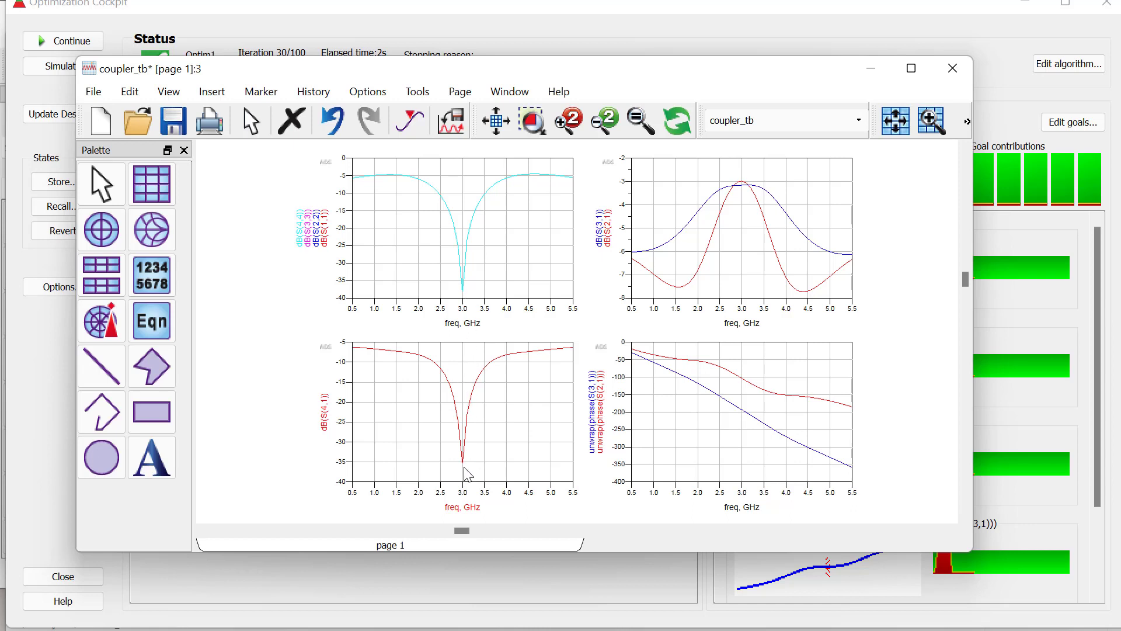
mouse_move(737, 198)
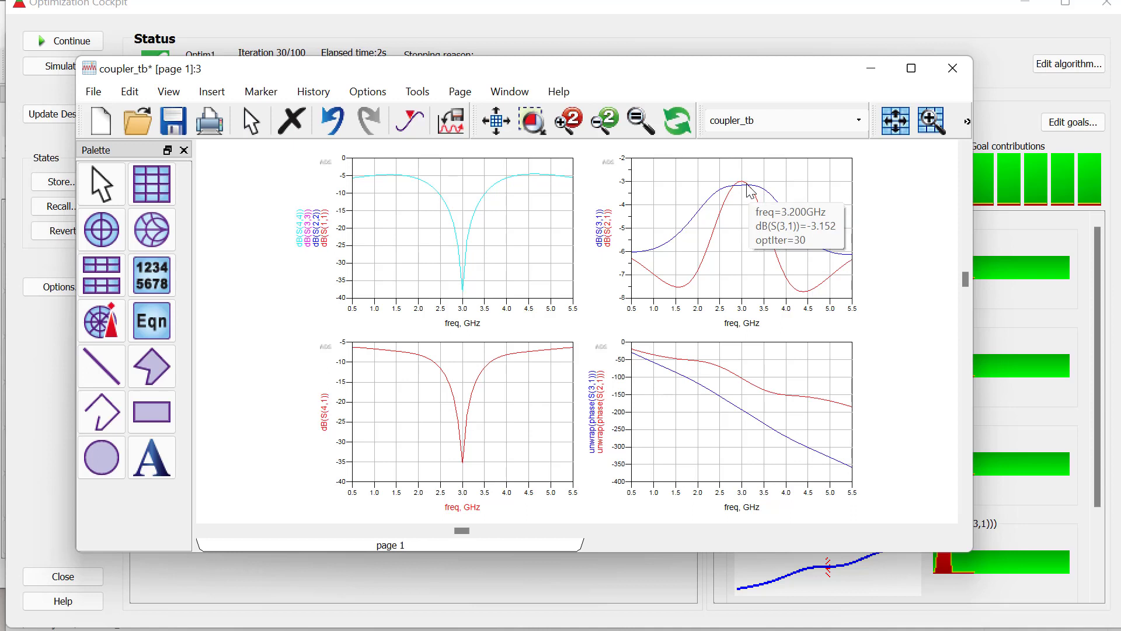
mouse_move(733, 367)
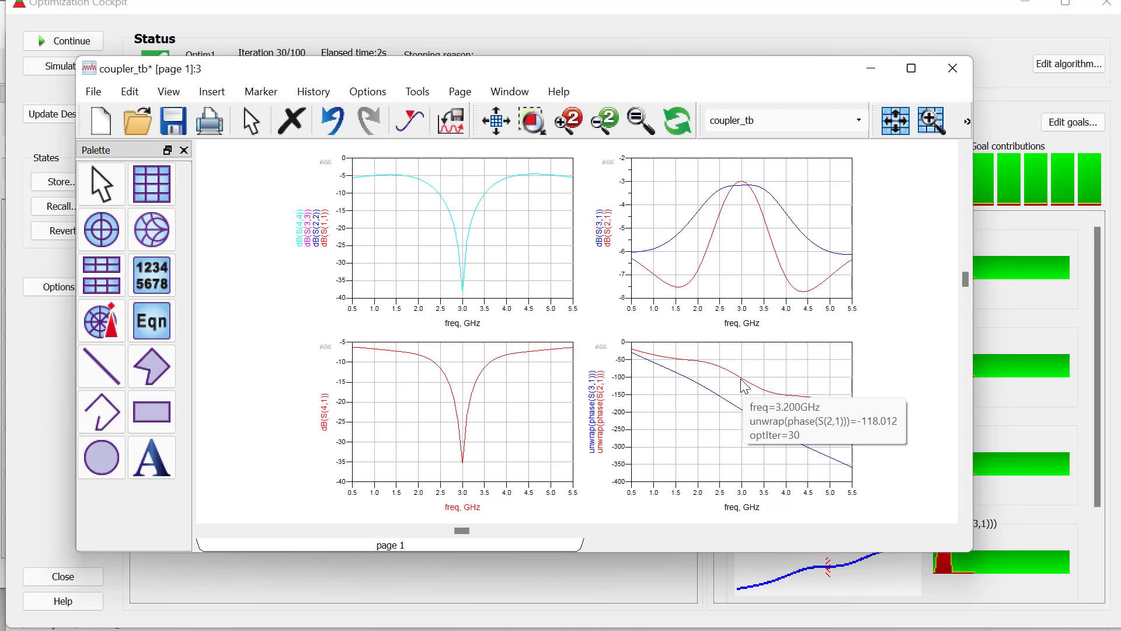
mouse_move(745, 416)
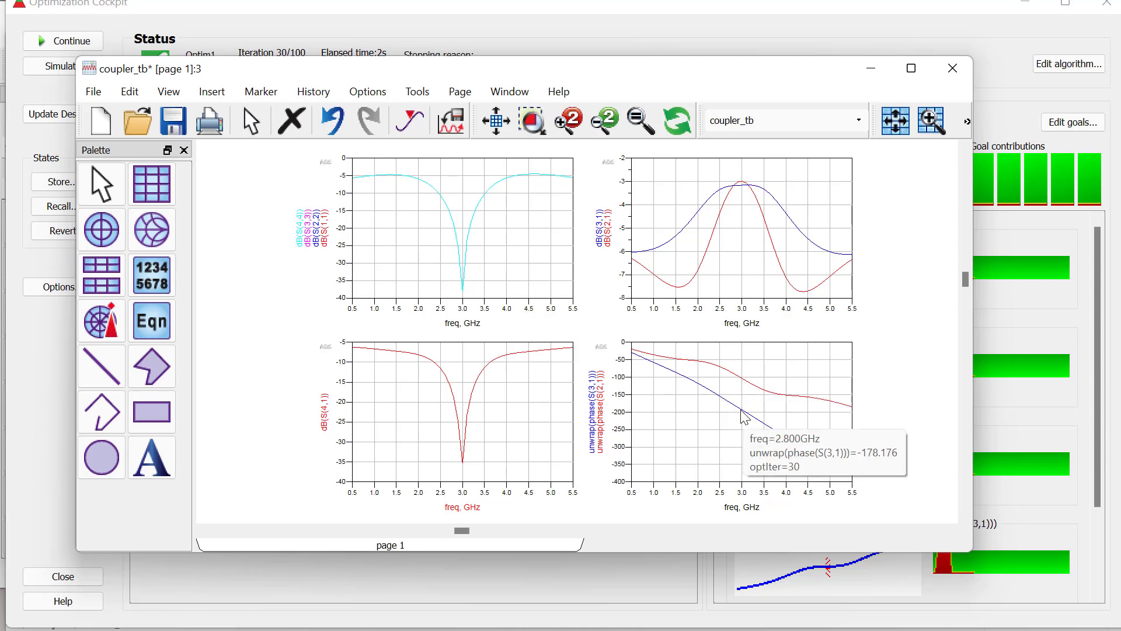